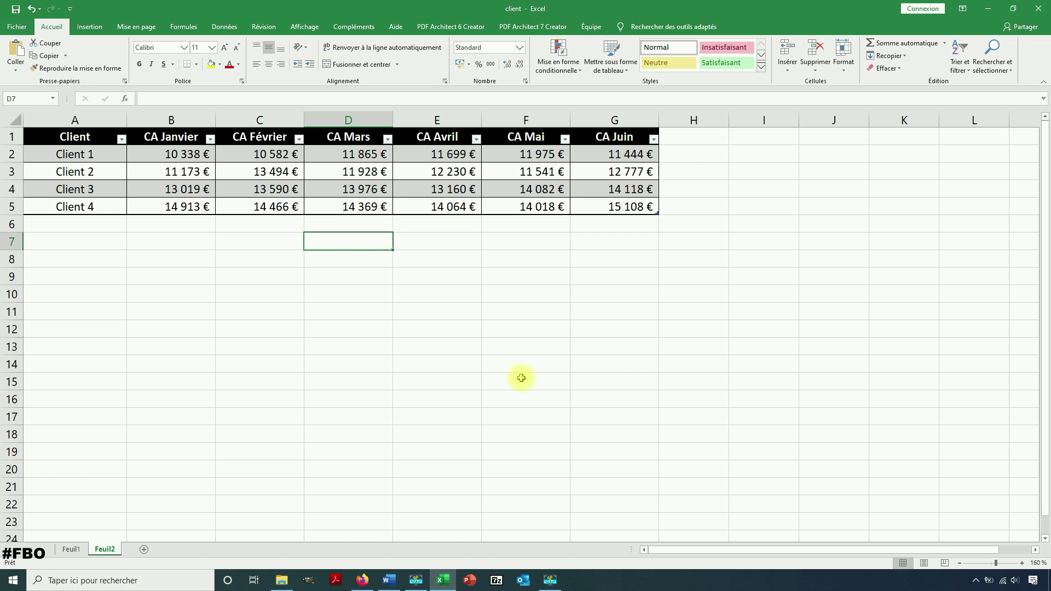
- Select the client revenue table from A1 to G5, Client header through CA Juin
drag(77, 137, 639, 210)
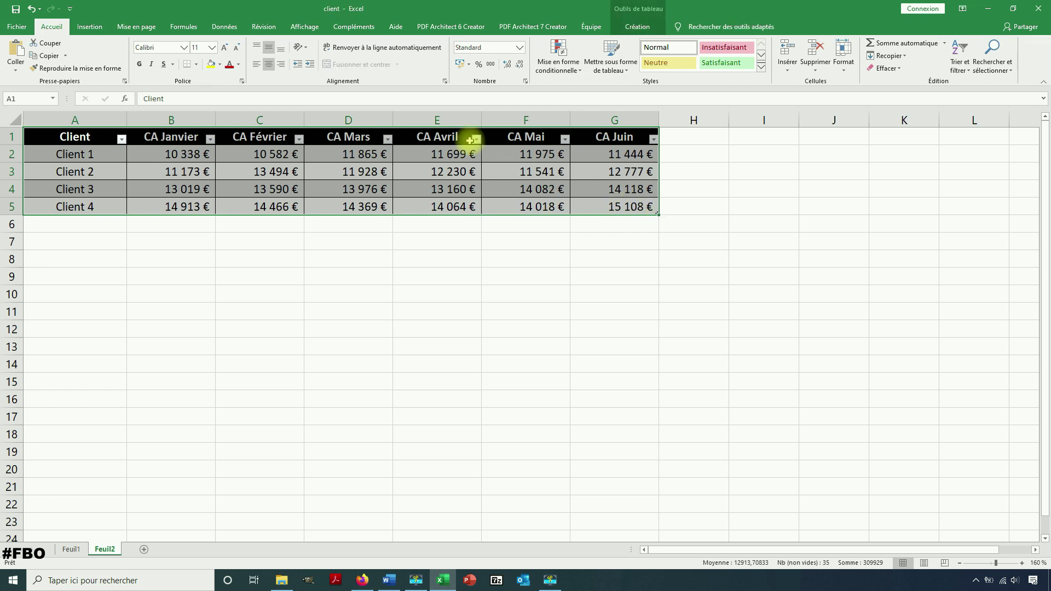
- Browse the Courbe/Aires chart types on the Insertion tab without inserting a chart
click(98, 29)
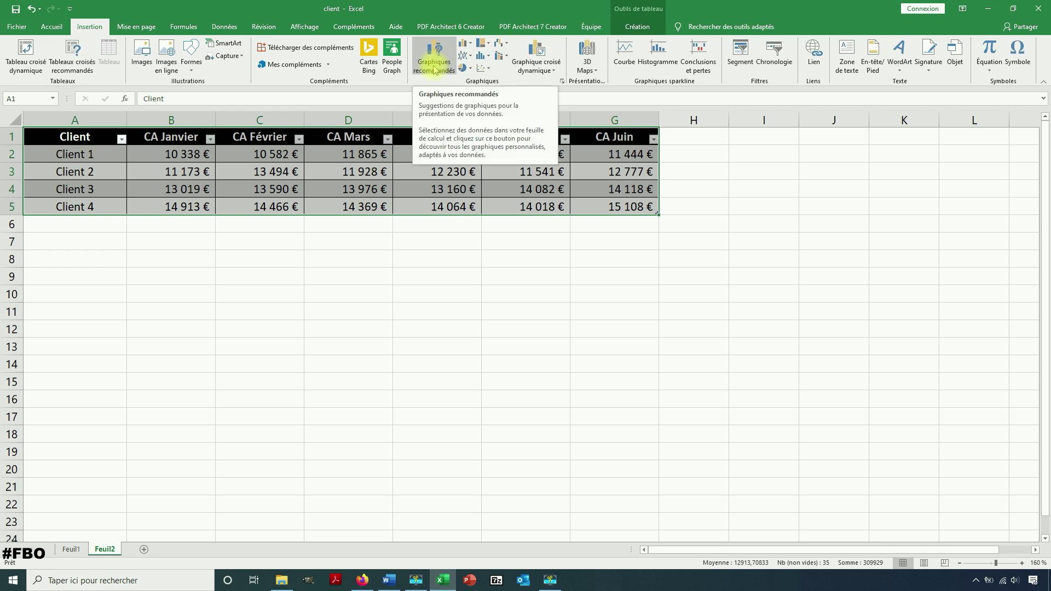
click(470, 57)
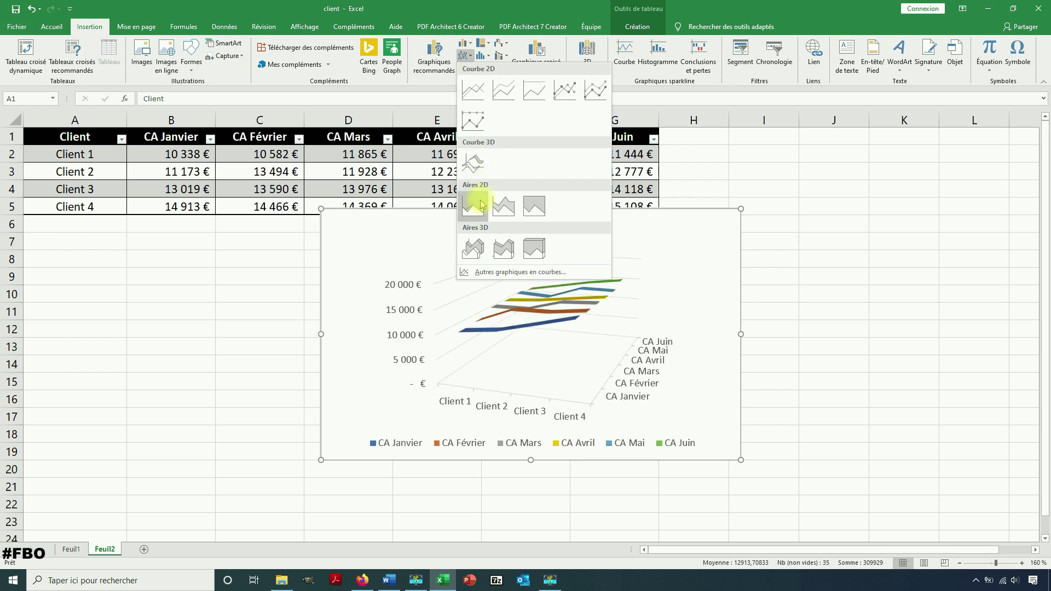
click(465, 55)
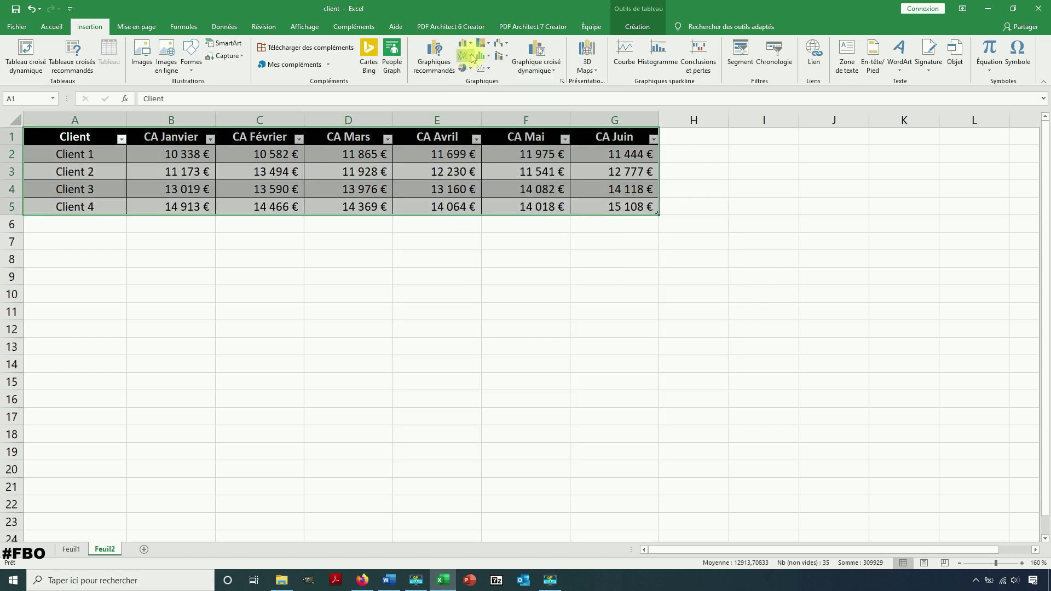
click(441, 66)
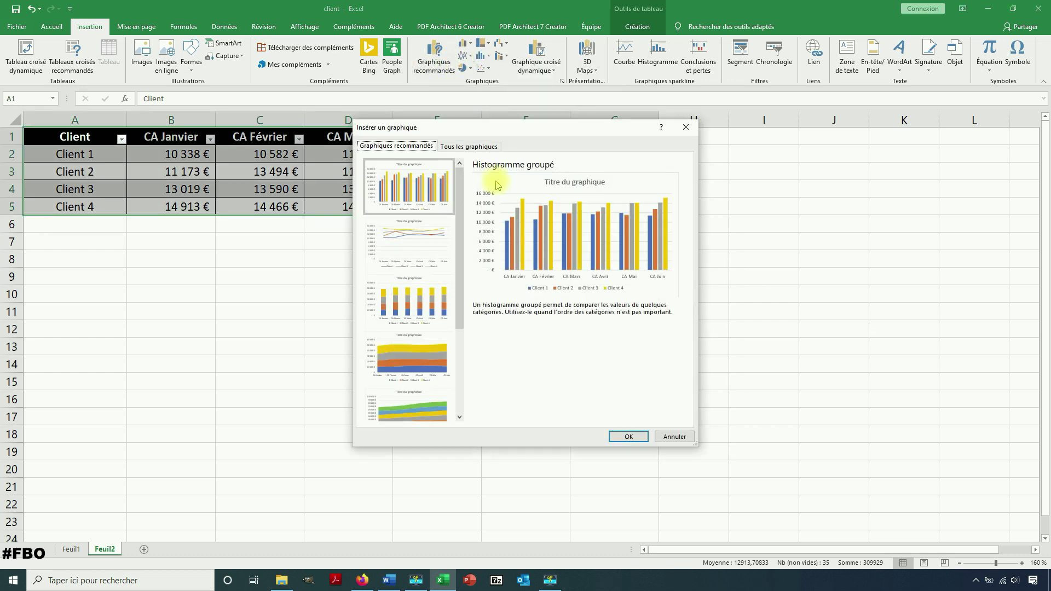
- Insert the recommended Courbe line chart of each client's CA Janvier to CA Juin revenue
click(417, 243)
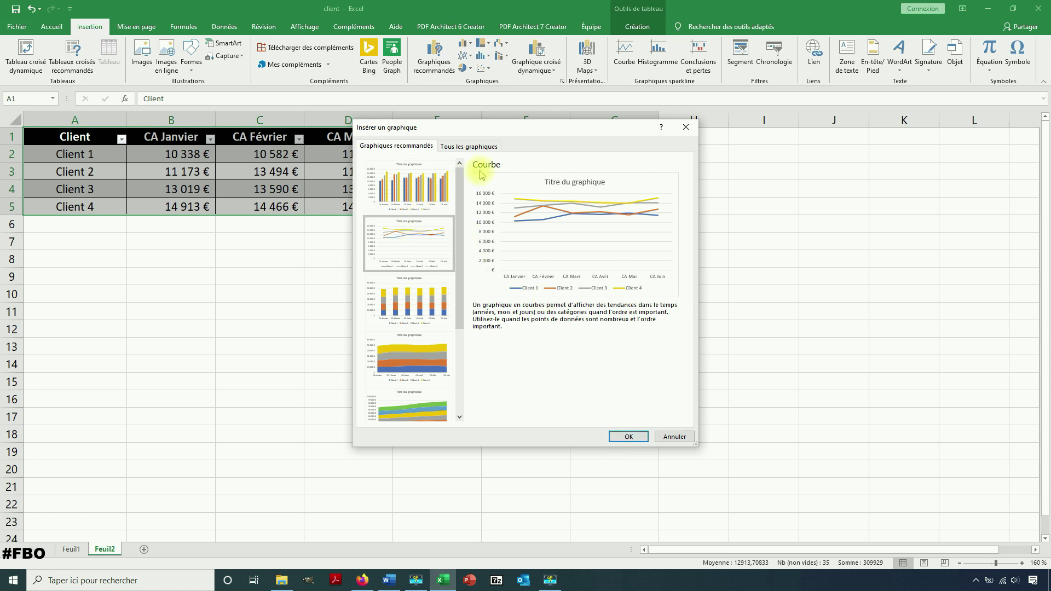
click(619, 436)
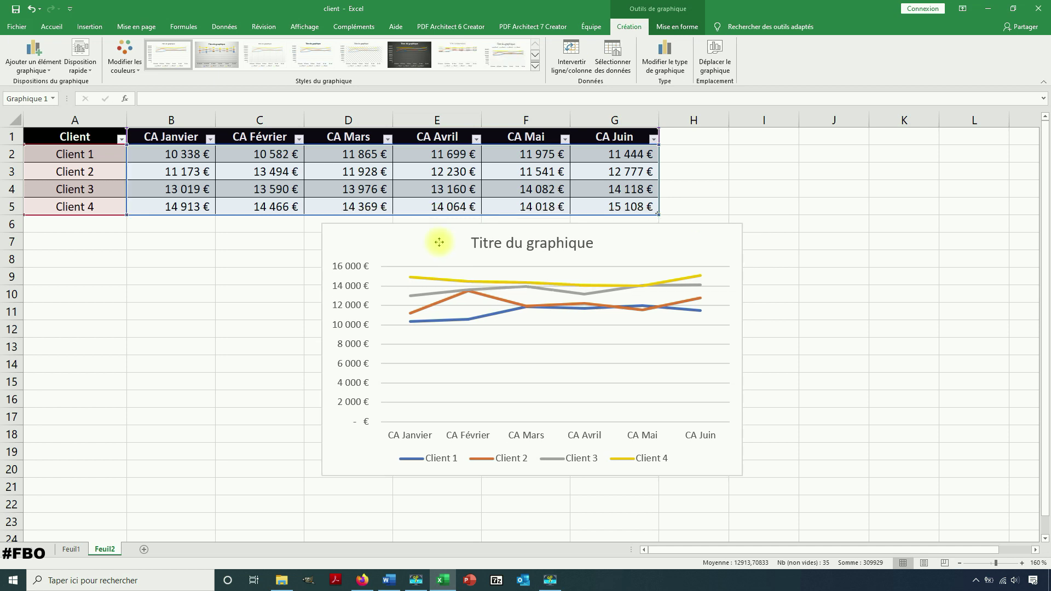
- Move the chart slightly lower and retitle it 'CA des clients'
drag(449, 229, 453, 259)
click(497, 258)
double_click(497, 259)
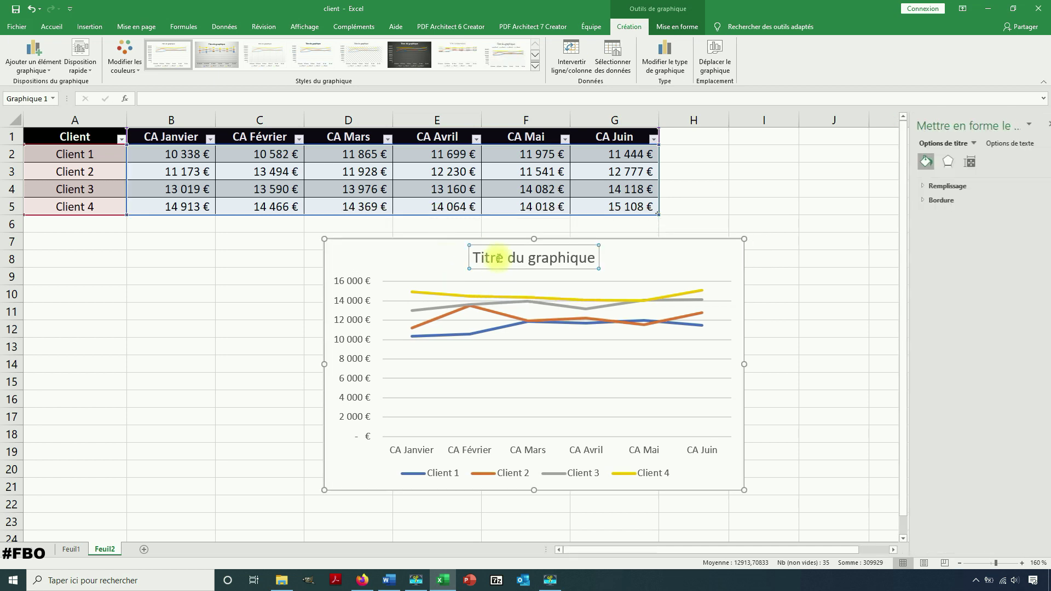
triple_click(519, 260)
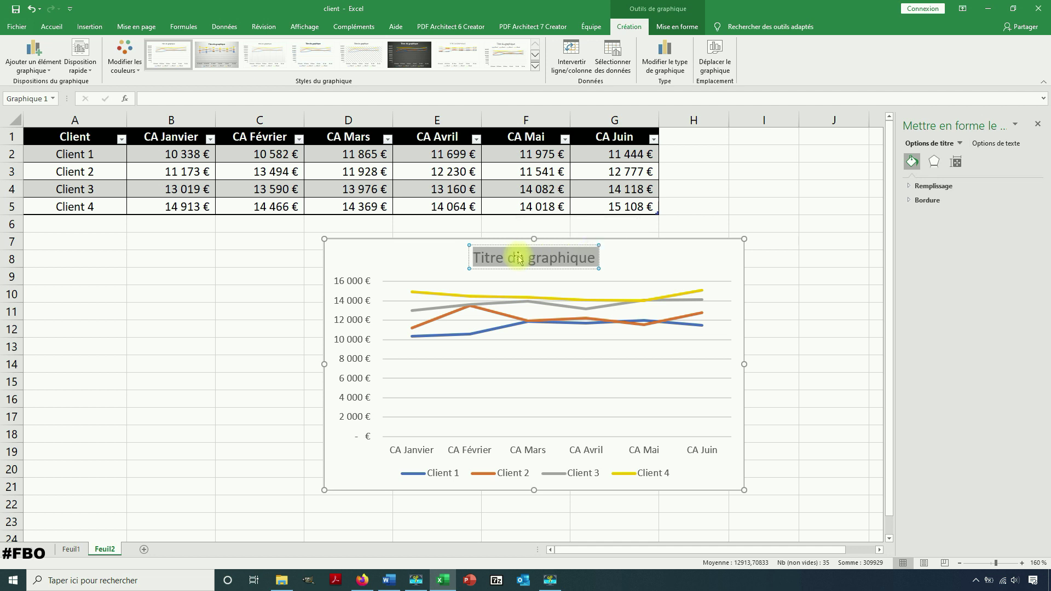
text(CA des clients)
- Widen the chart leftward to column C and enlarge it toward the lower right
click(399, 243)
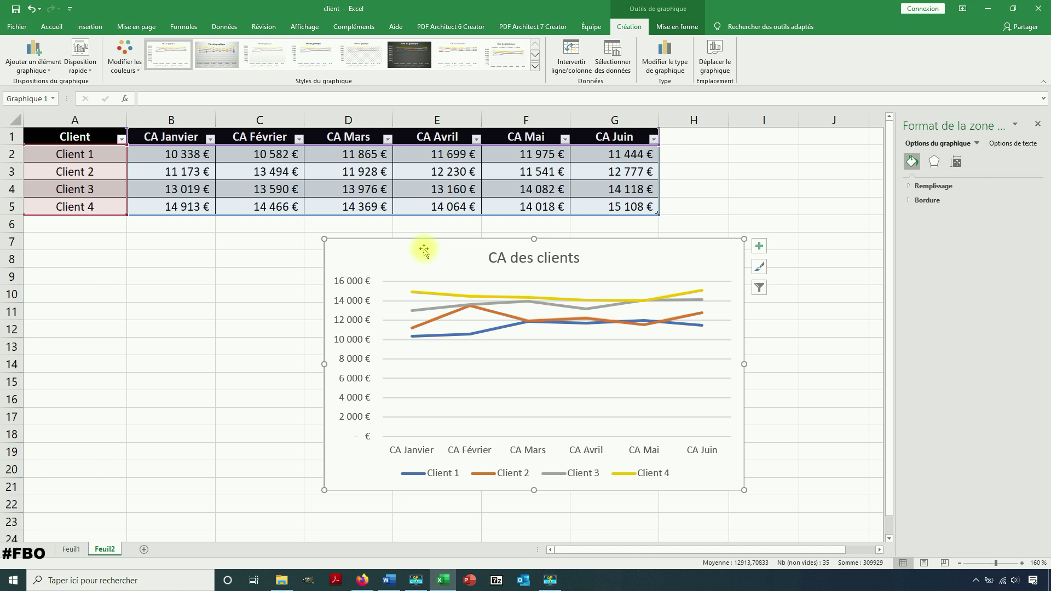
drag(324, 364, 254, 364)
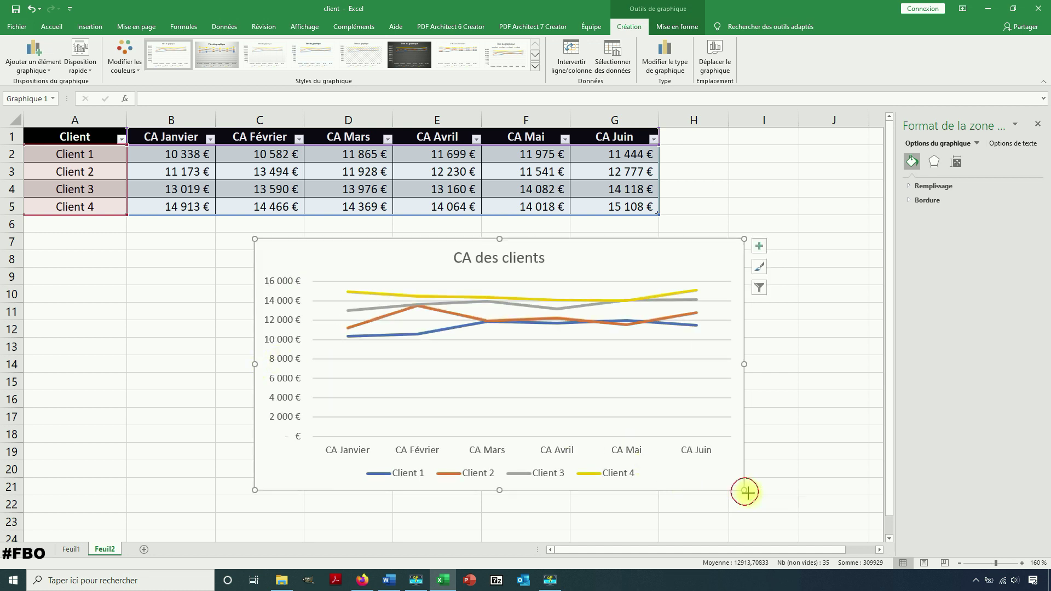
drag(745, 491, 770, 512)
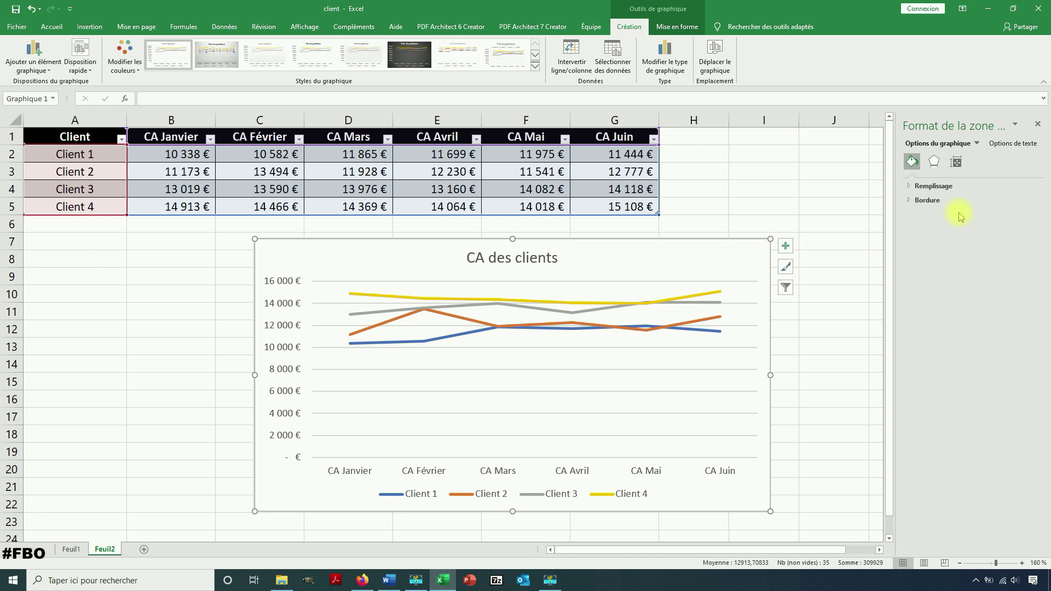
- Give the chart area a solid light grey fill
click(909, 187)
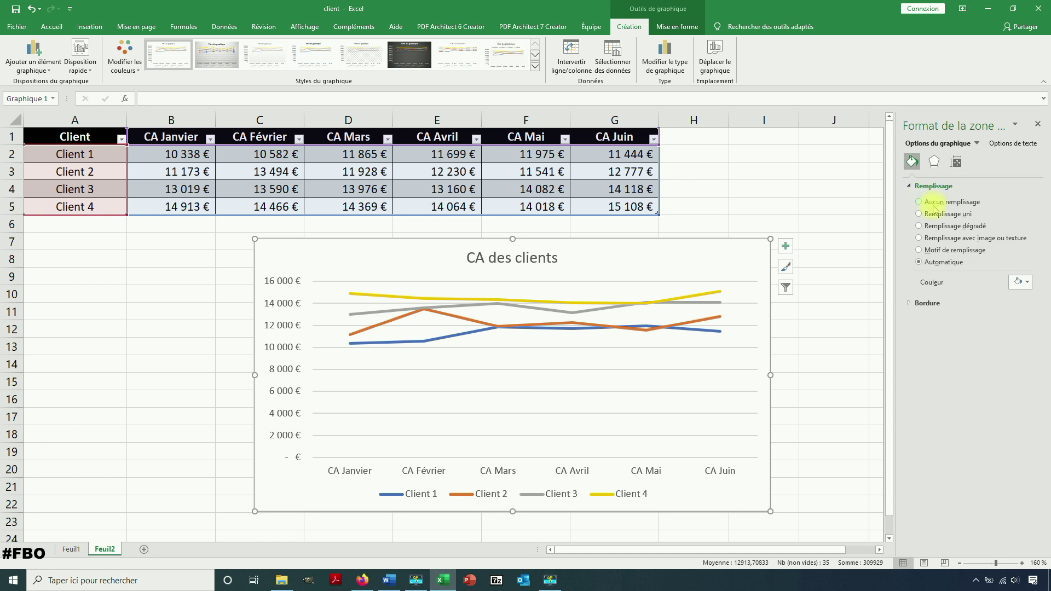
click(936, 216)
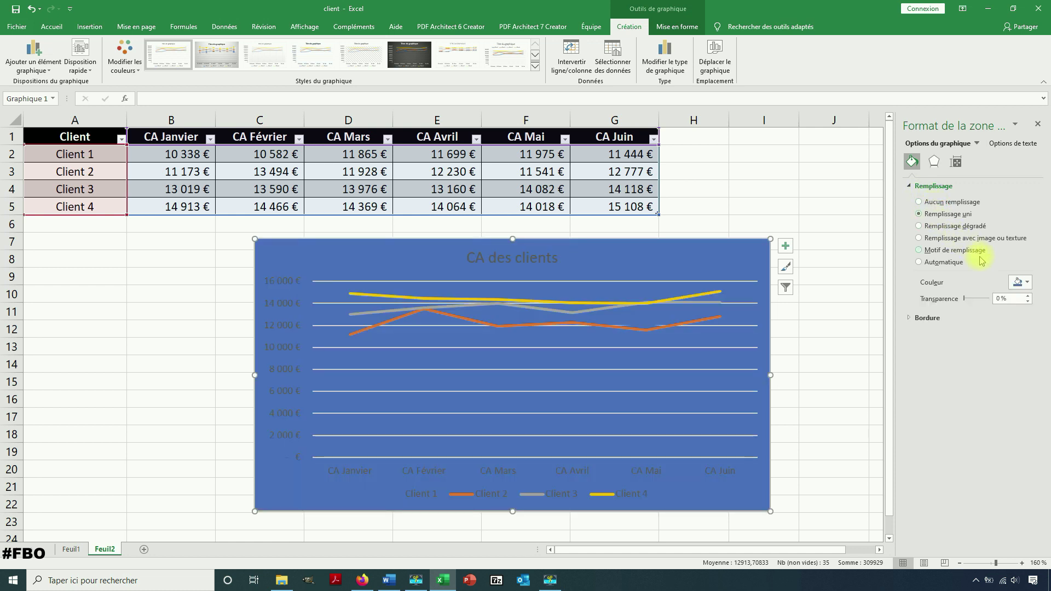
click(1018, 282)
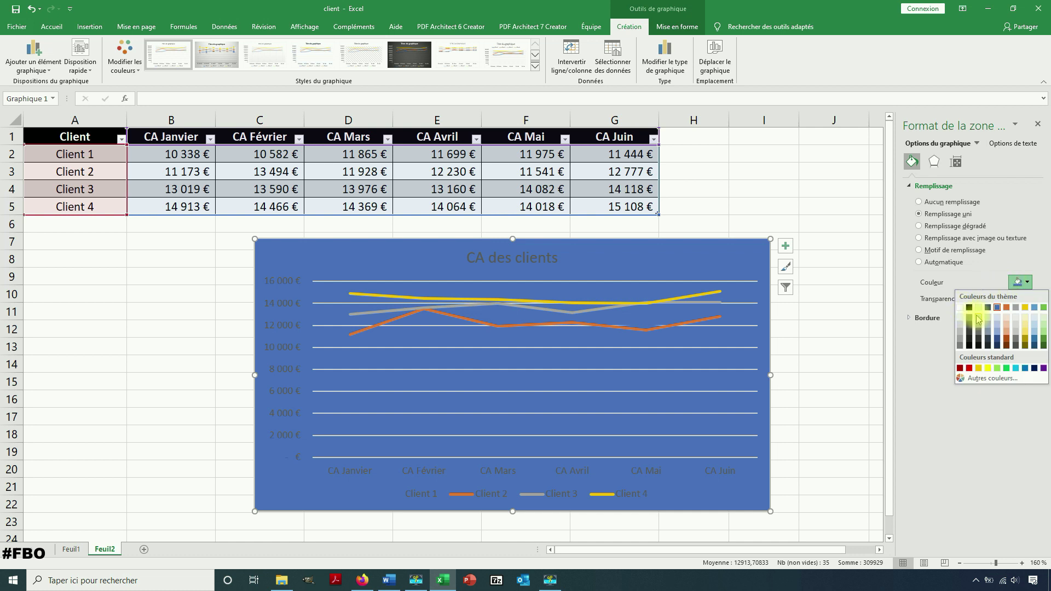
click(960, 317)
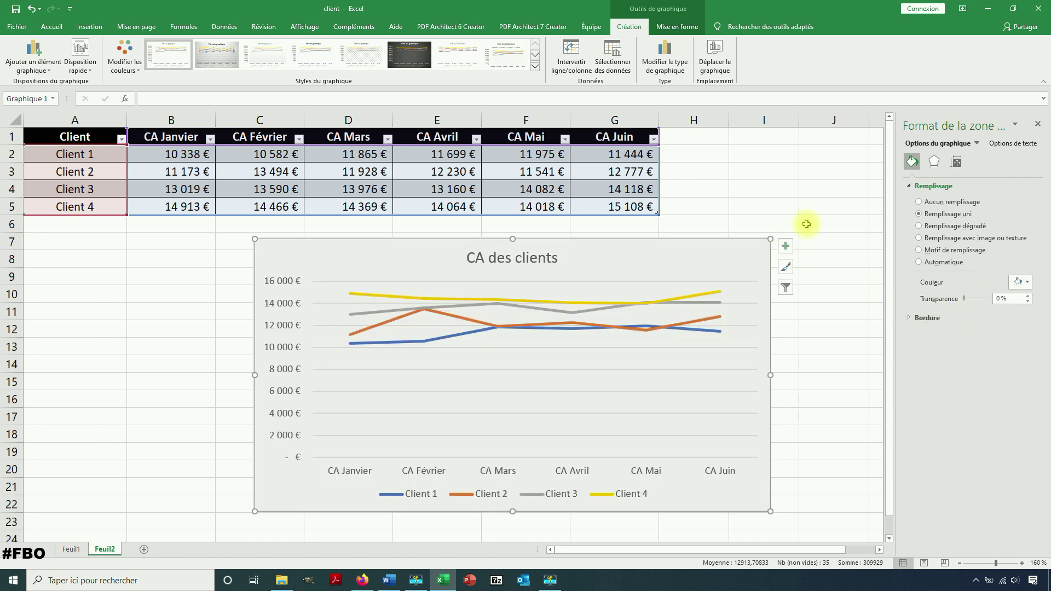
- Give the chart area a solid dark border line
click(930, 319)
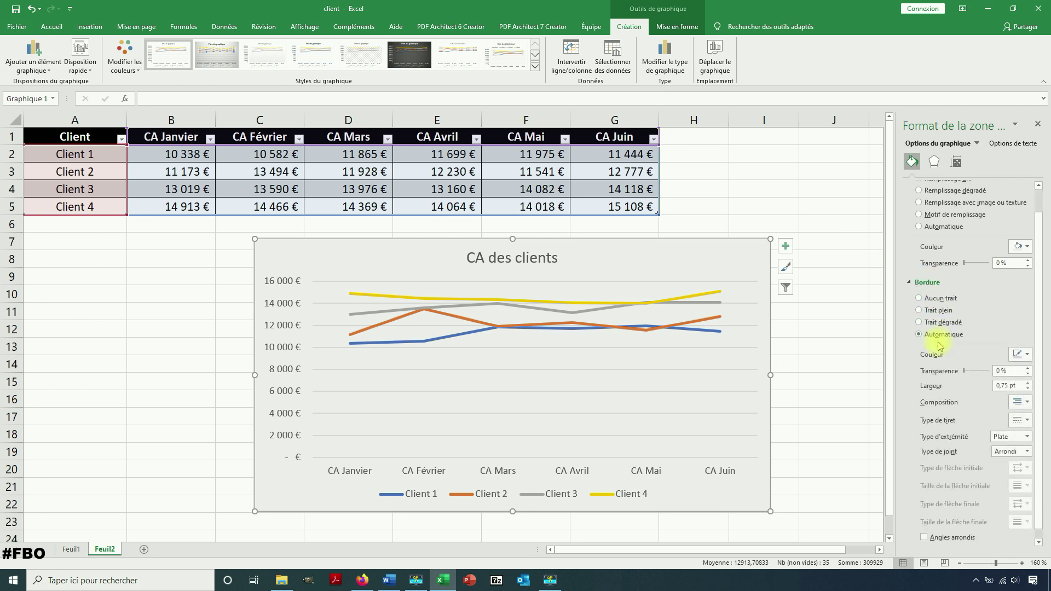
click(934, 311)
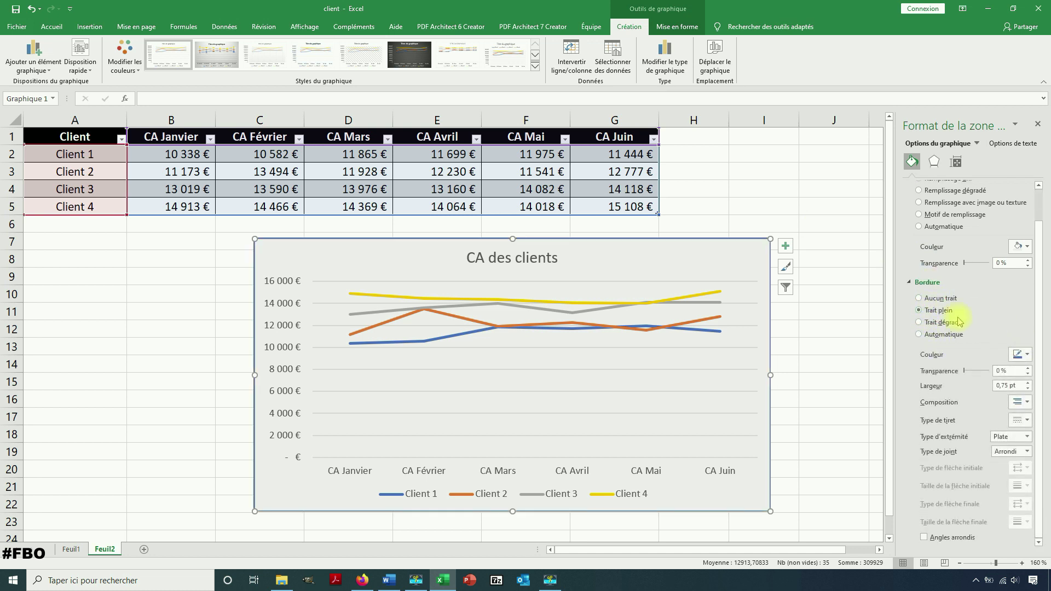
click(1020, 354)
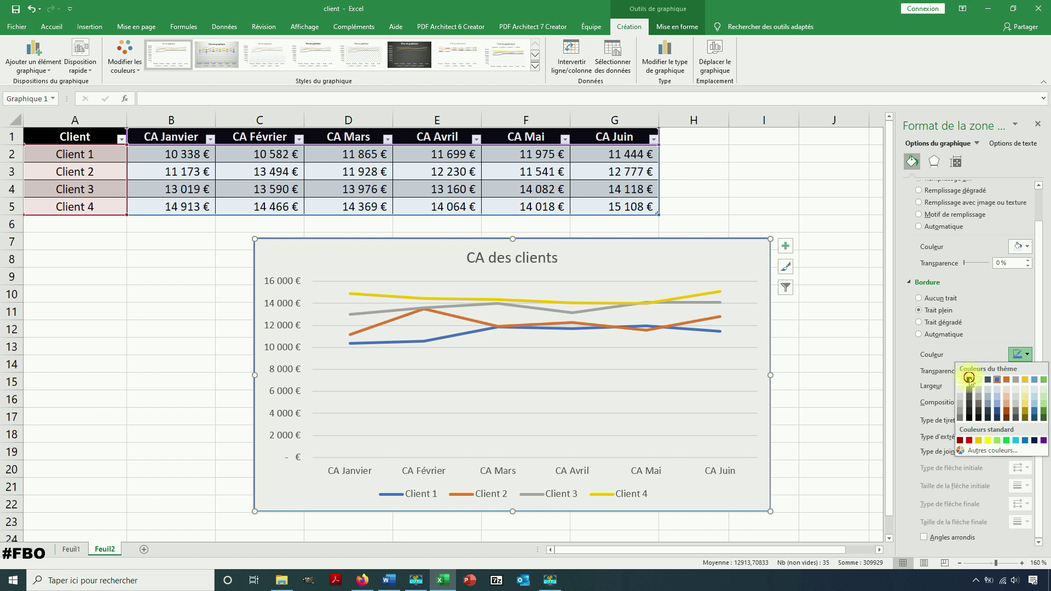
click(969, 378)
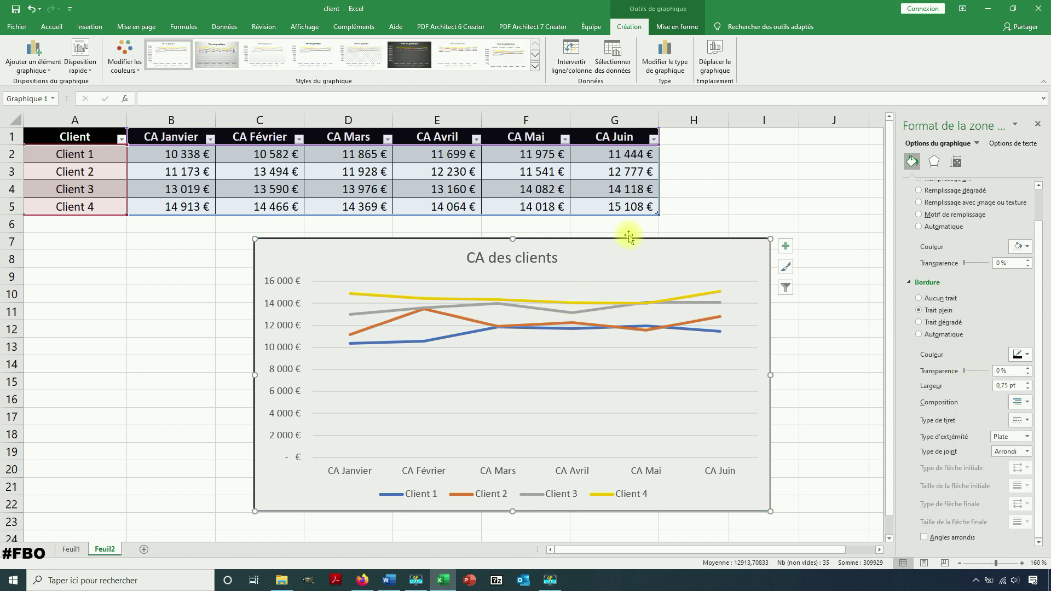
click(934, 162)
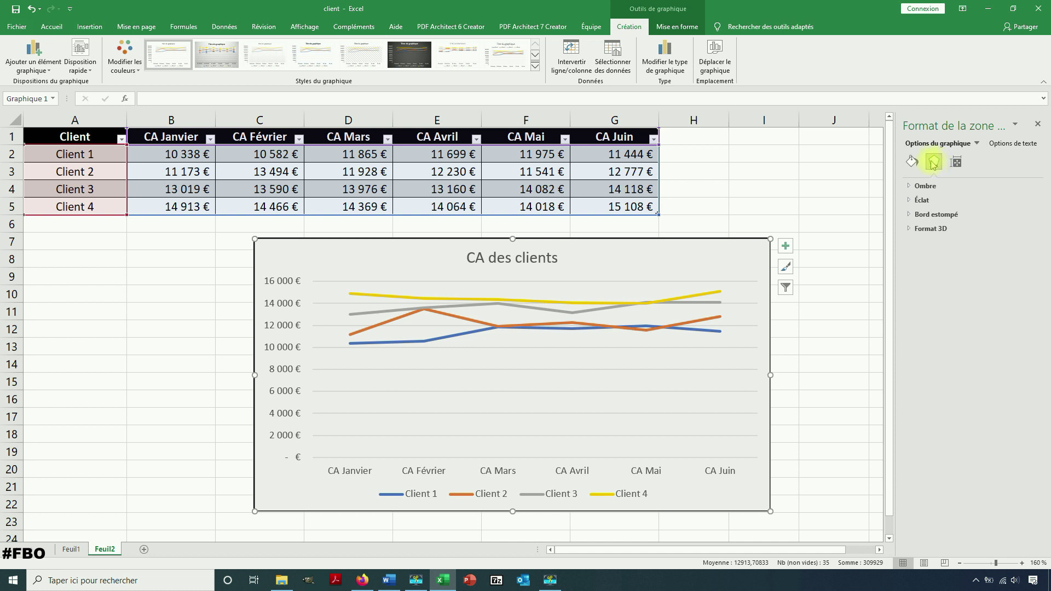
- Set the chart's Hauteur to 8,1 cm under Taille et propriétés, keeping its width
click(924, 186)
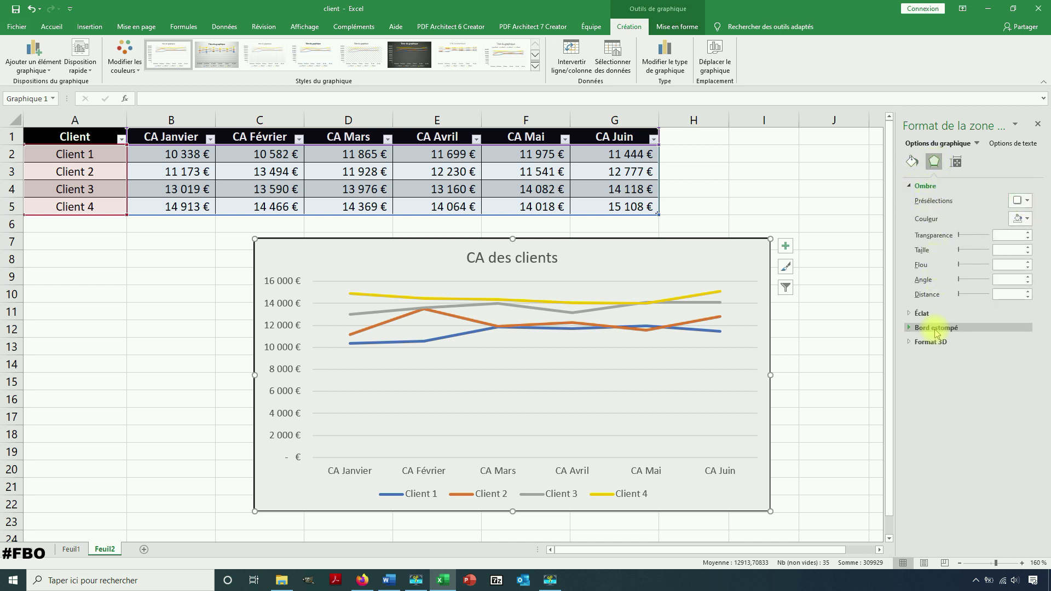
click(956, 162)
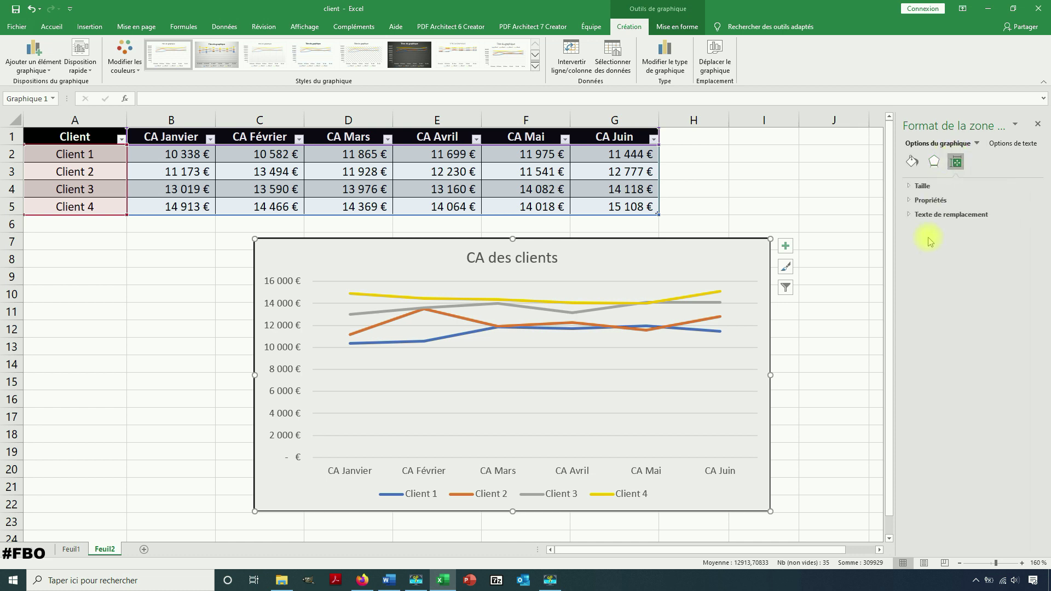
click(925, 186)
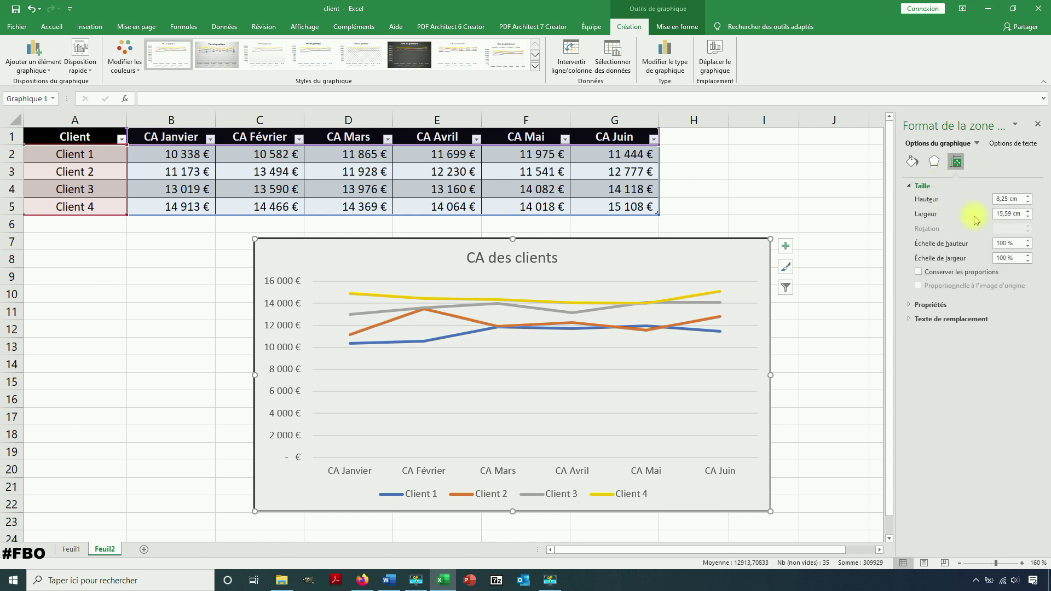
click(1027, 196)
click(1028, 196)
click(1027, 203)
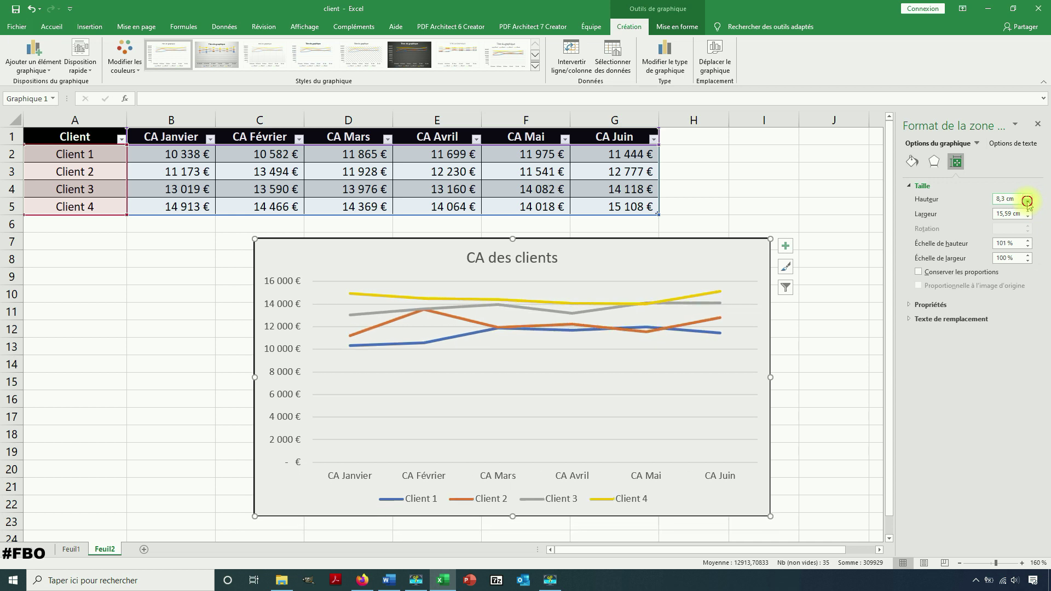
click(1028, 202)
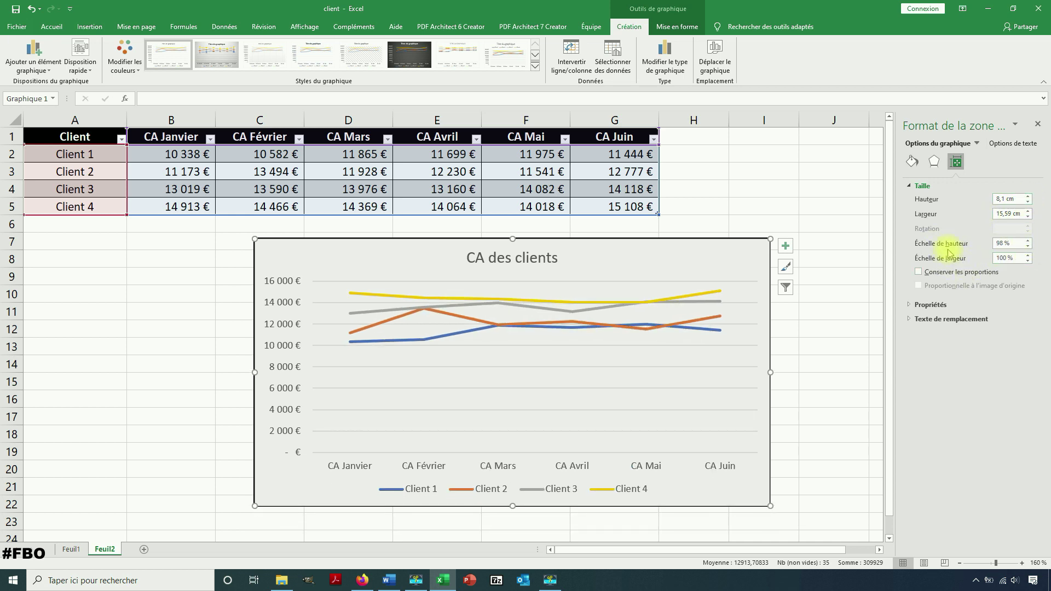
click(997, 145)
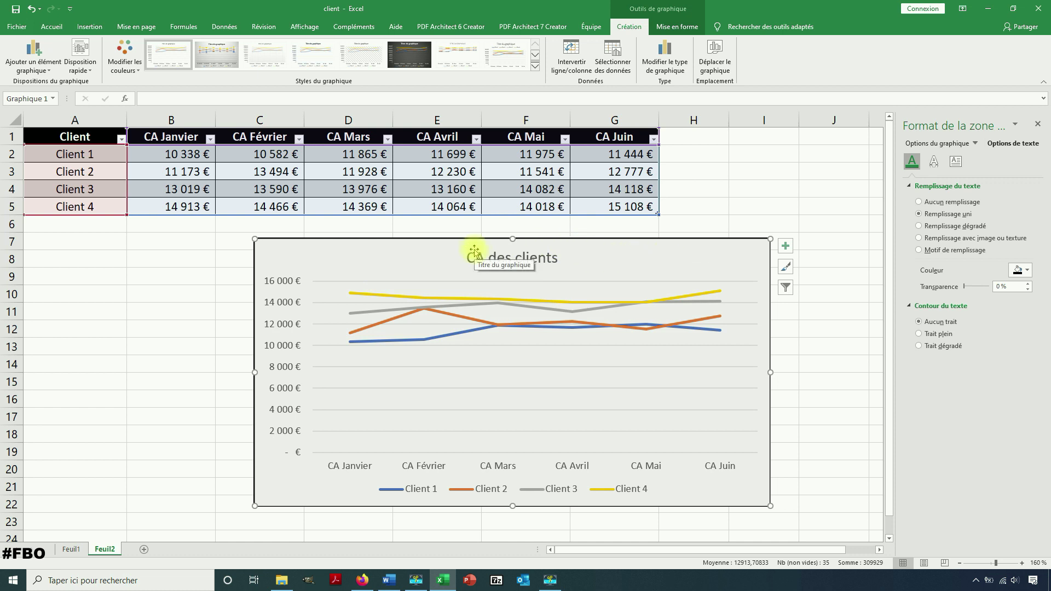
- Colour the vertical axis value labels solid black
click(276, 309)
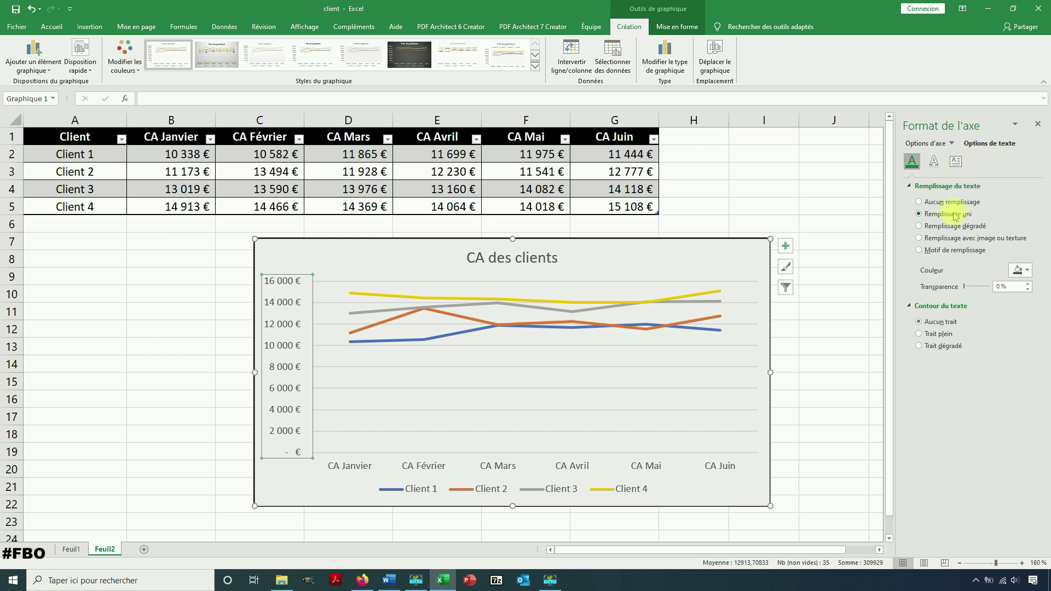
click(1019, 270)
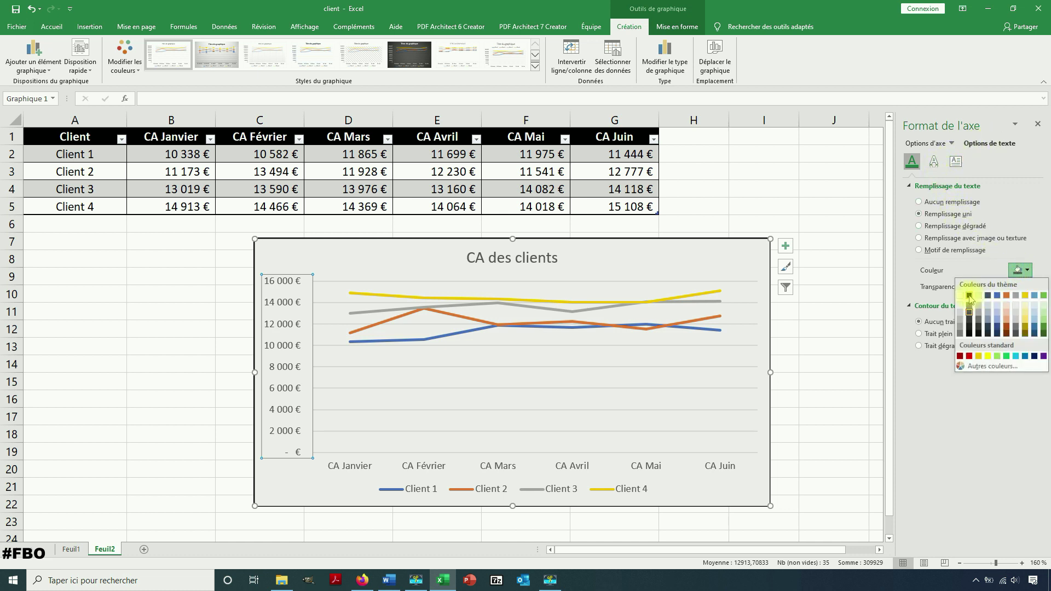
click(969, 295)
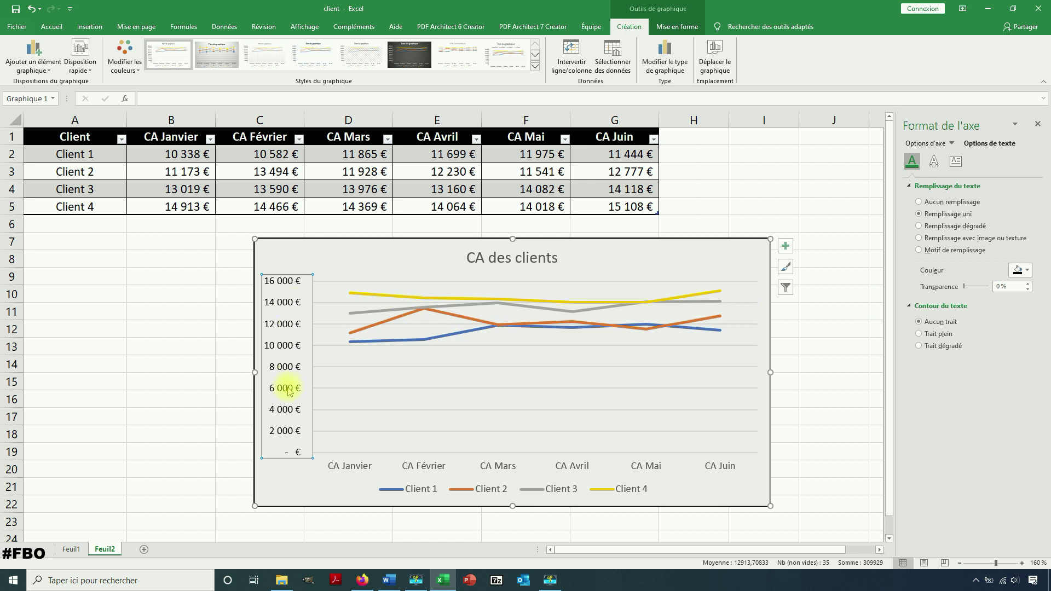
click(337, 247)
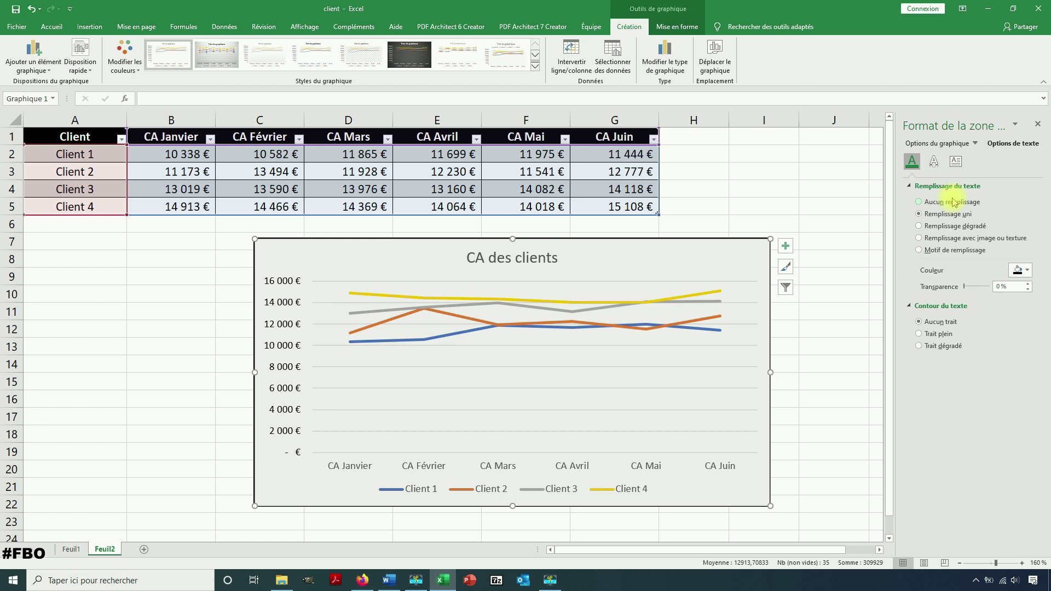
click(573, 303)
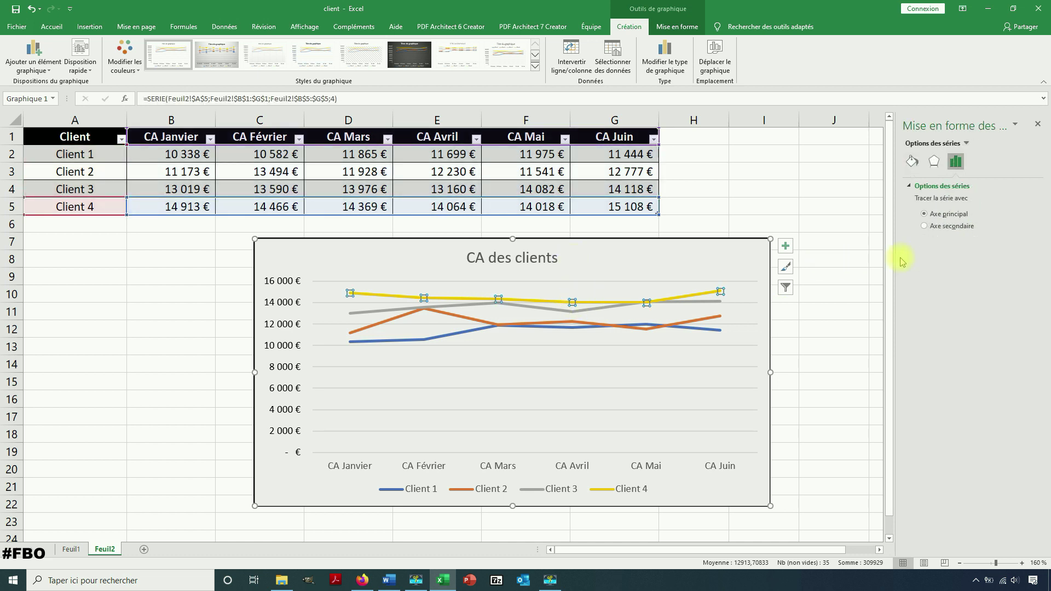
- Tick Lissage for the Client 4, Client 2, Client 1 and Client 3 lines
click(934, 161)
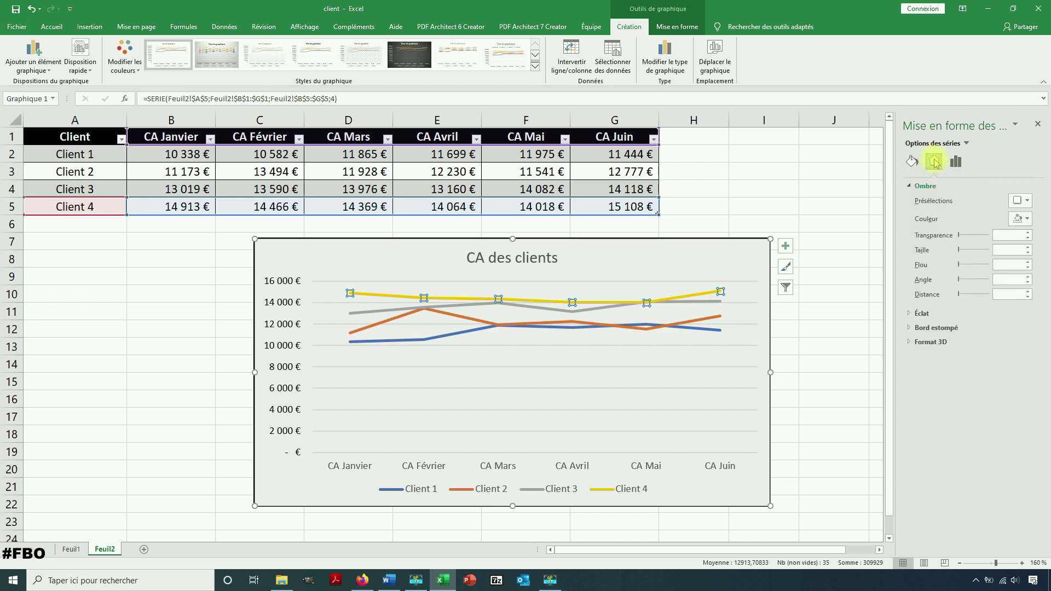
click(912, 161)
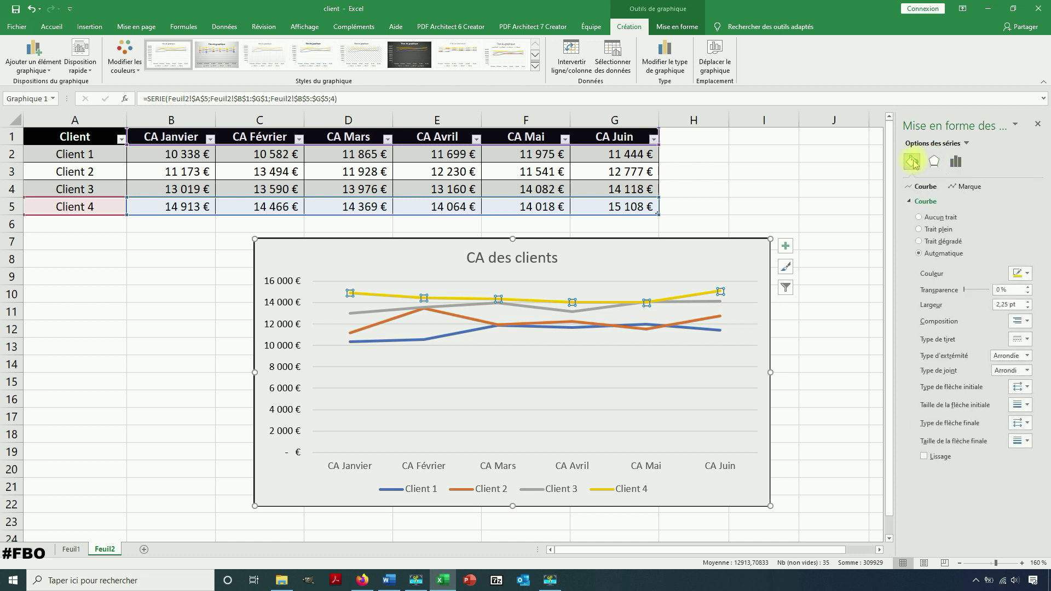
click(935, 459)
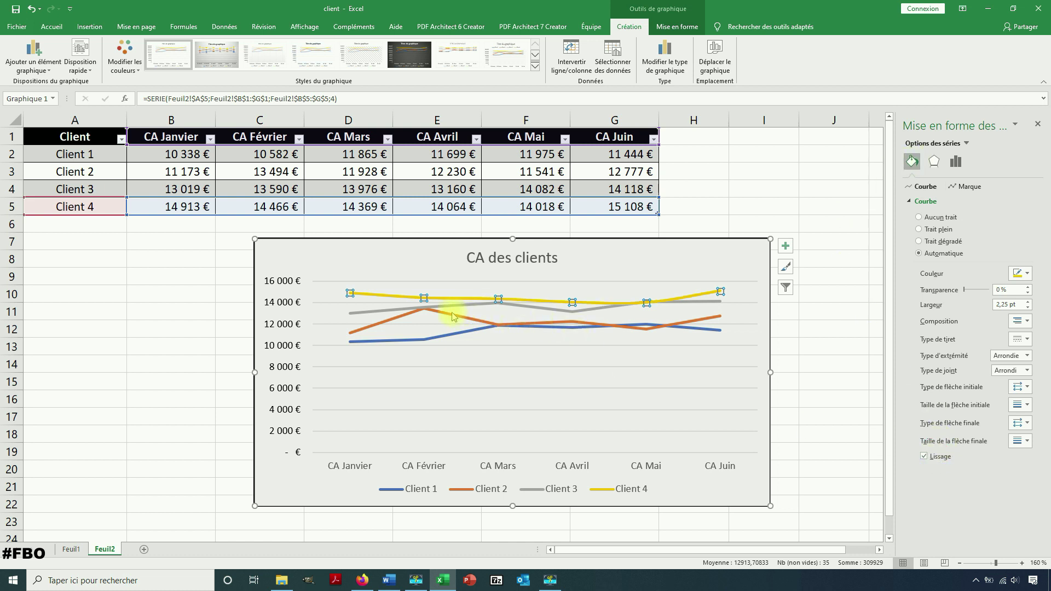
click(452, 316)
click(927, 457)
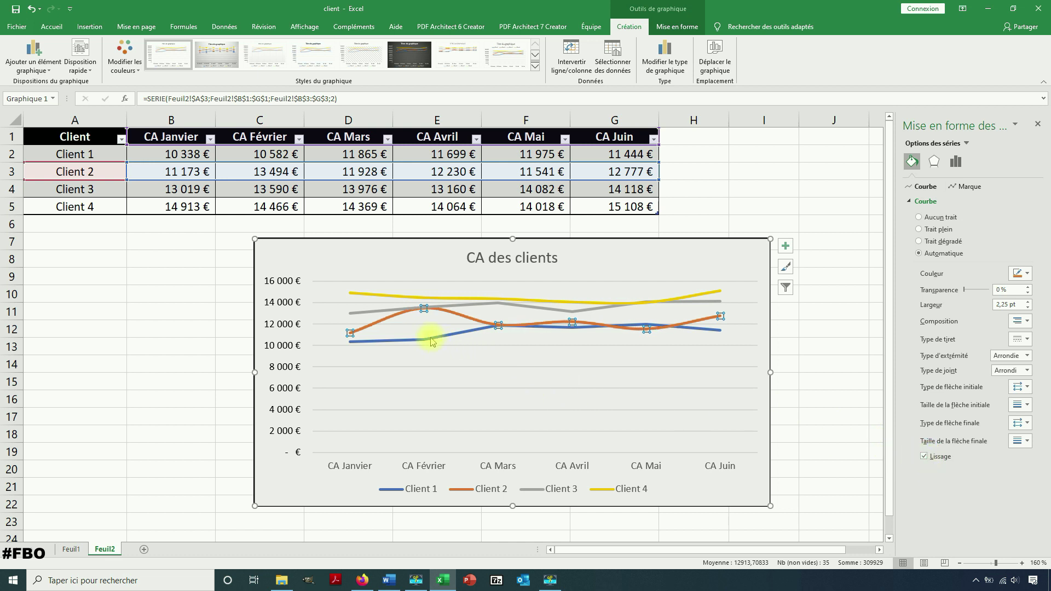
click(432, 341)
click(925, 457)
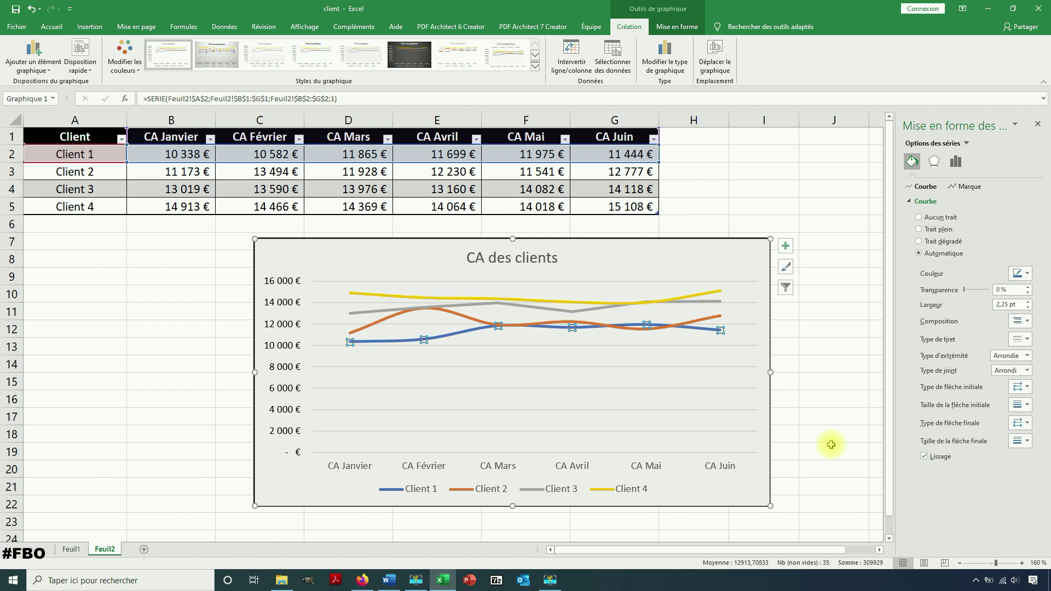
click(516, 303)
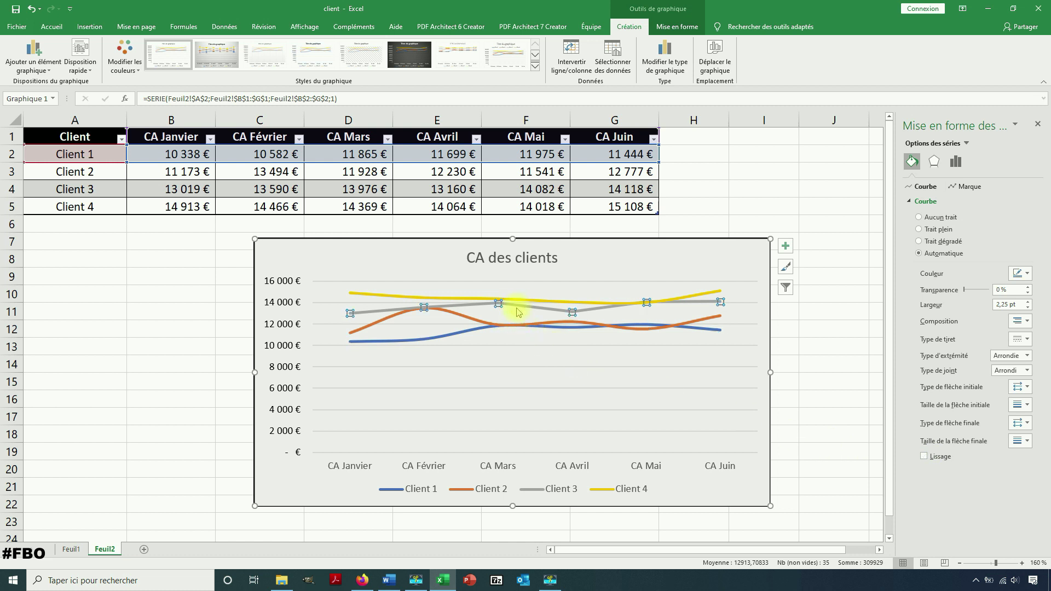
click(925, 456)
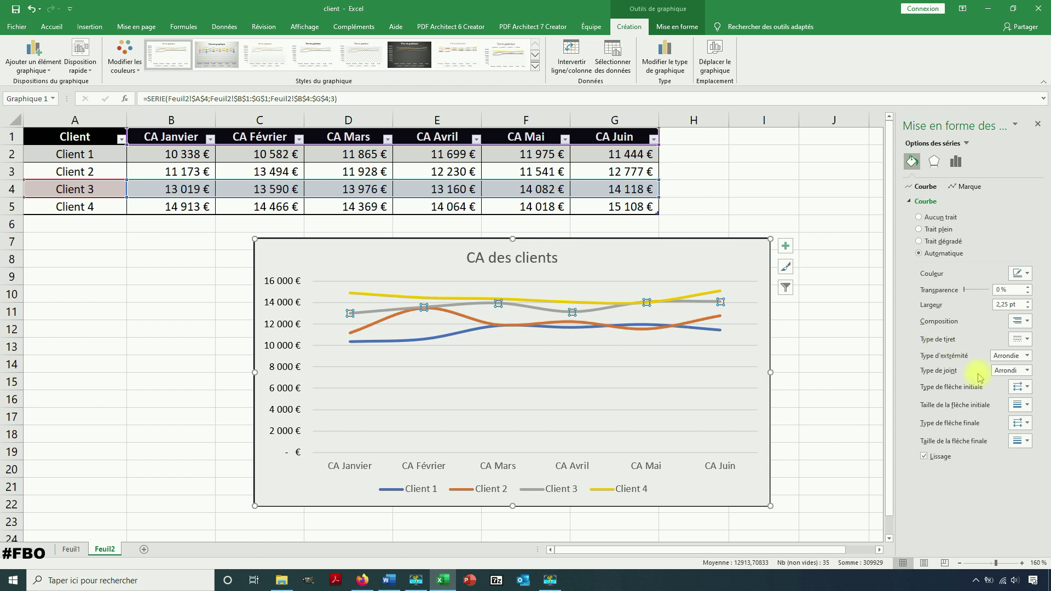
- Make the Client 3 and Client 2 lines solid and thin them to 1 pt
click(1028, 308)
click(1028, 308)
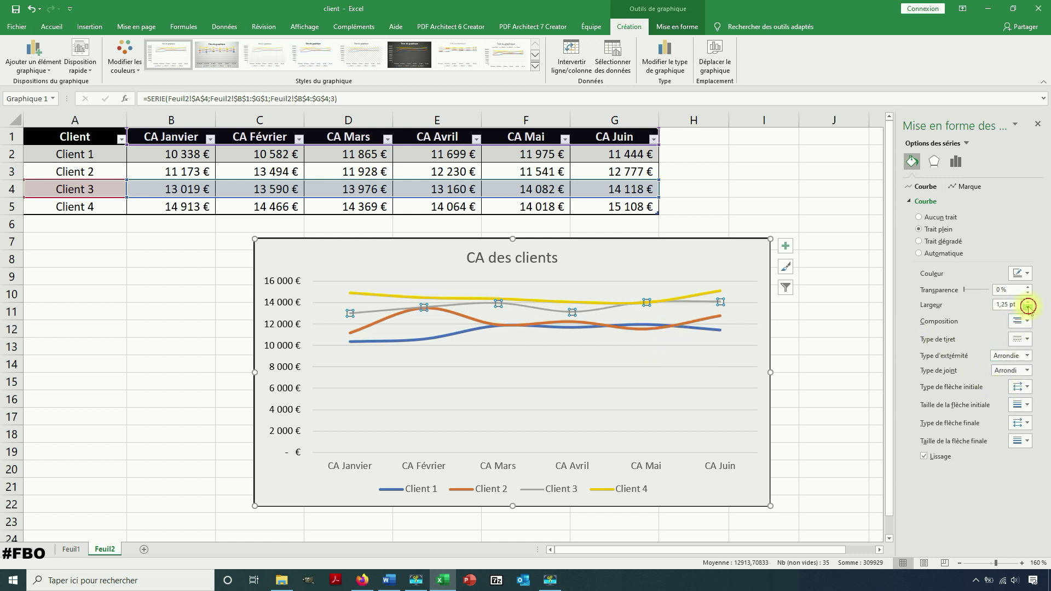
click(608, 327)
click(1028, 308)
click(1028, 308)
click(1028, 308)
click(1029, 308)
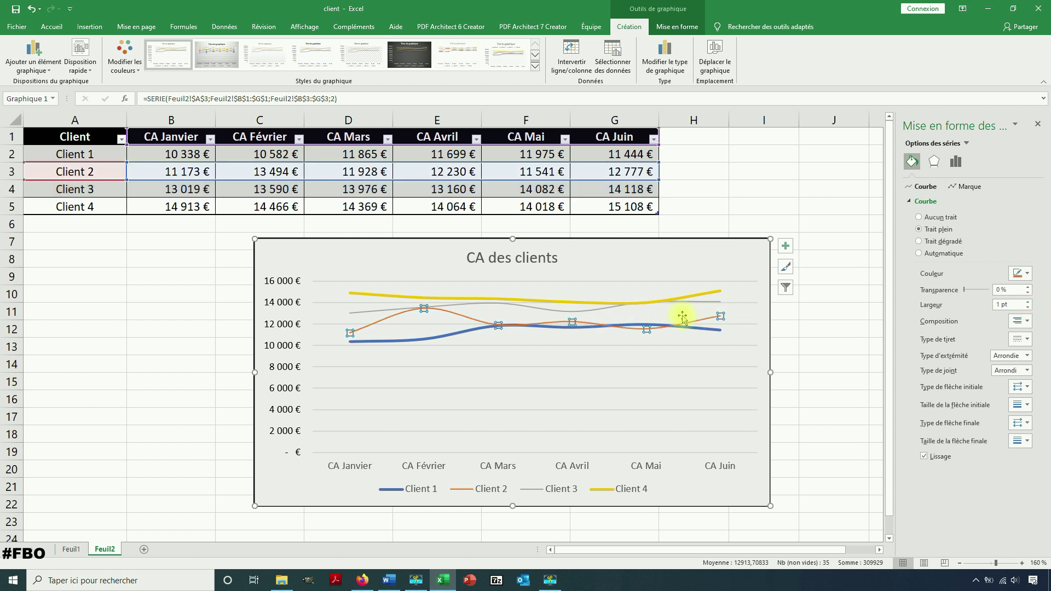
click(678, 303)
- Make the Client 4 and Client 1 lines solid 1 pt lines too
click(1028, 307)
click(1029, 307)
click(1029, 308)
click(1028, 308)
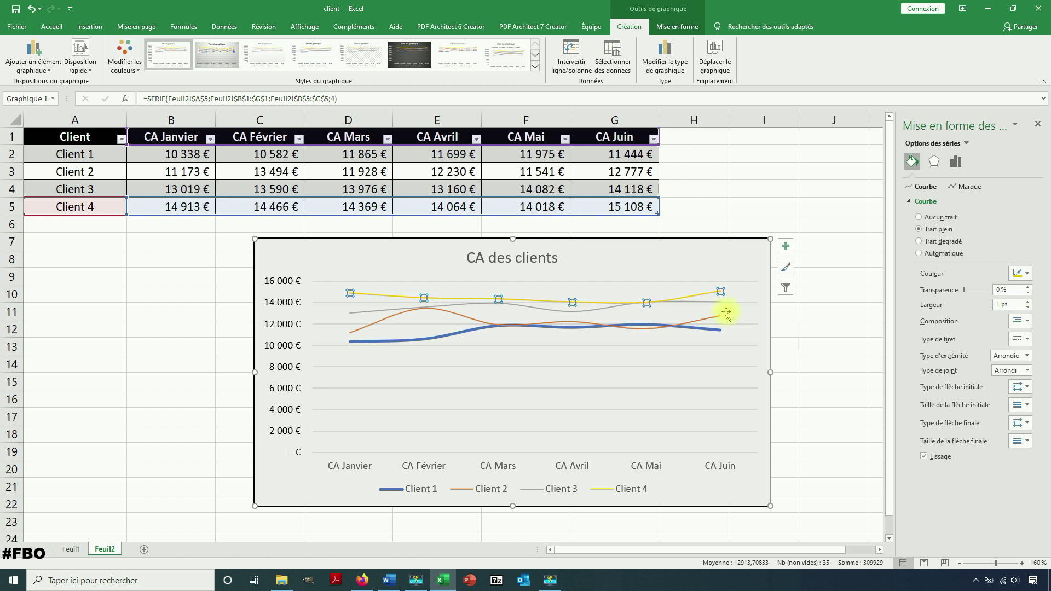
click(719, 332)
click(1029, 308)
click(1028, 308)
click(1028, 308)
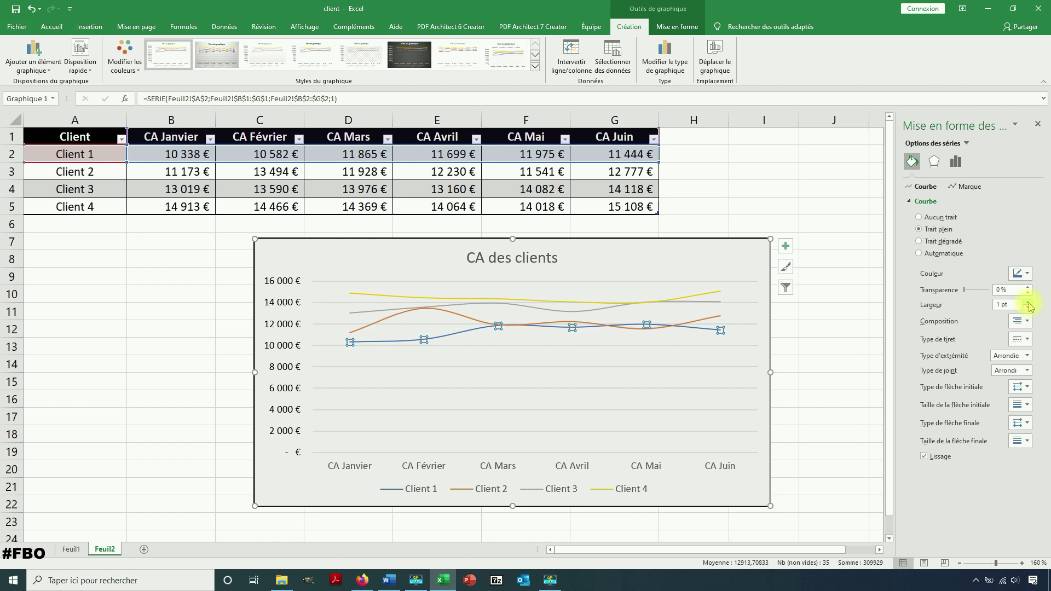
click(706, 266)
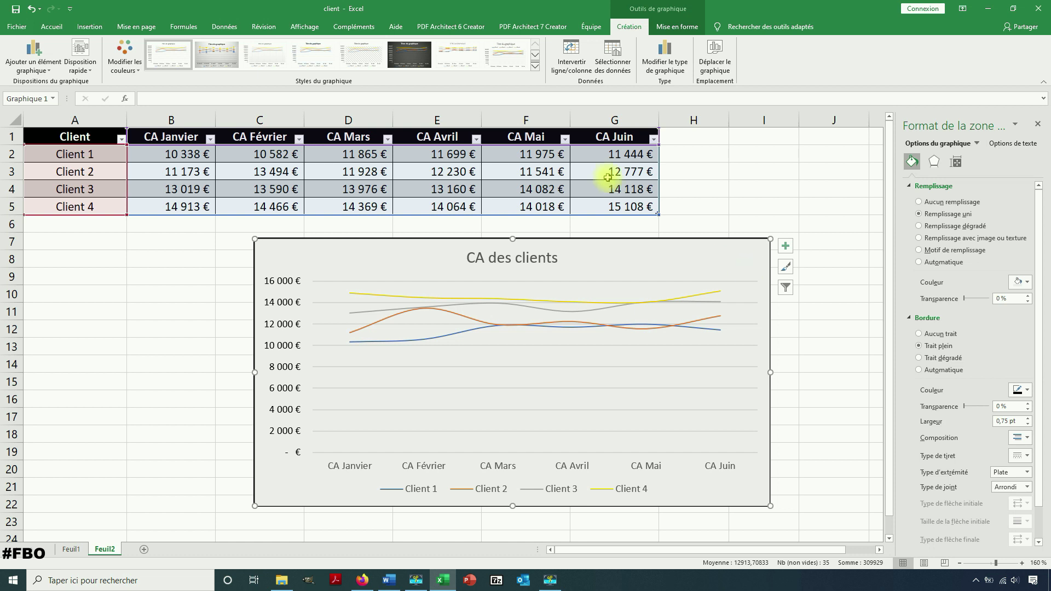
- Apply the dark glowing style from the expanded Styles du graphique gallery
click(535, 65)
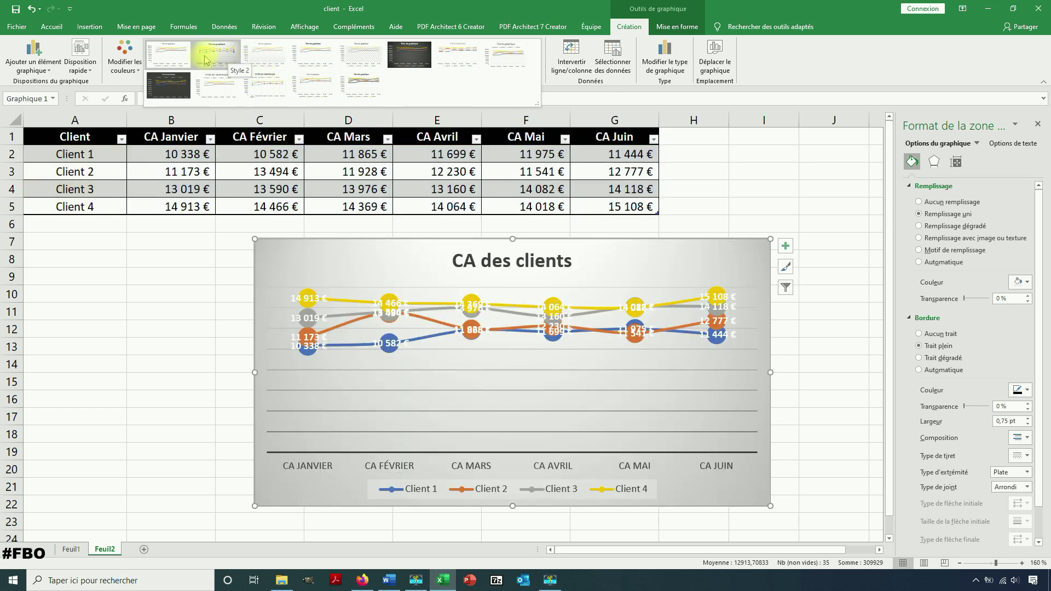
click(168, 85)
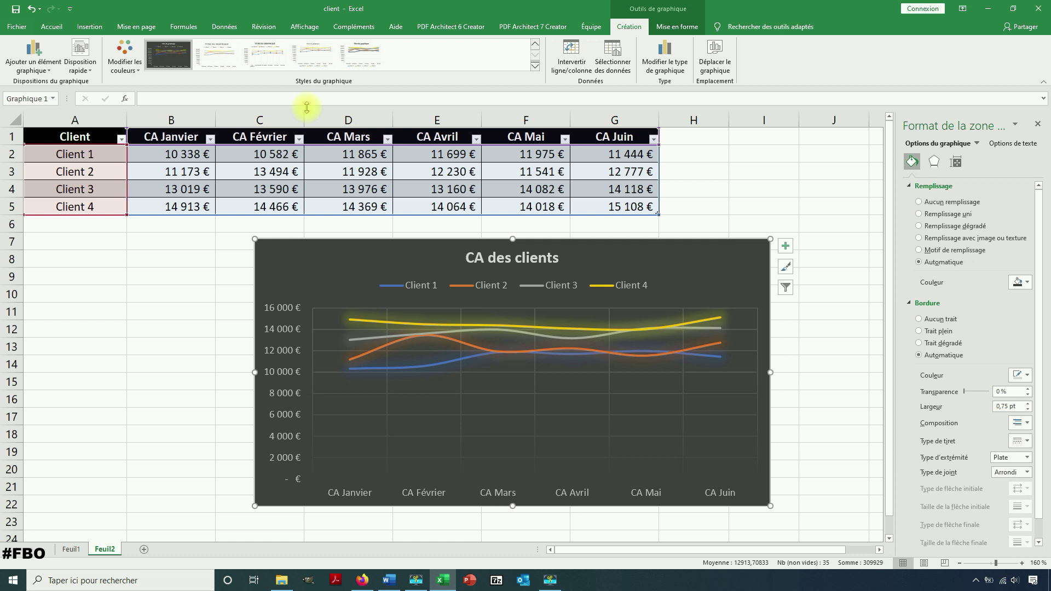
click(536, 68)
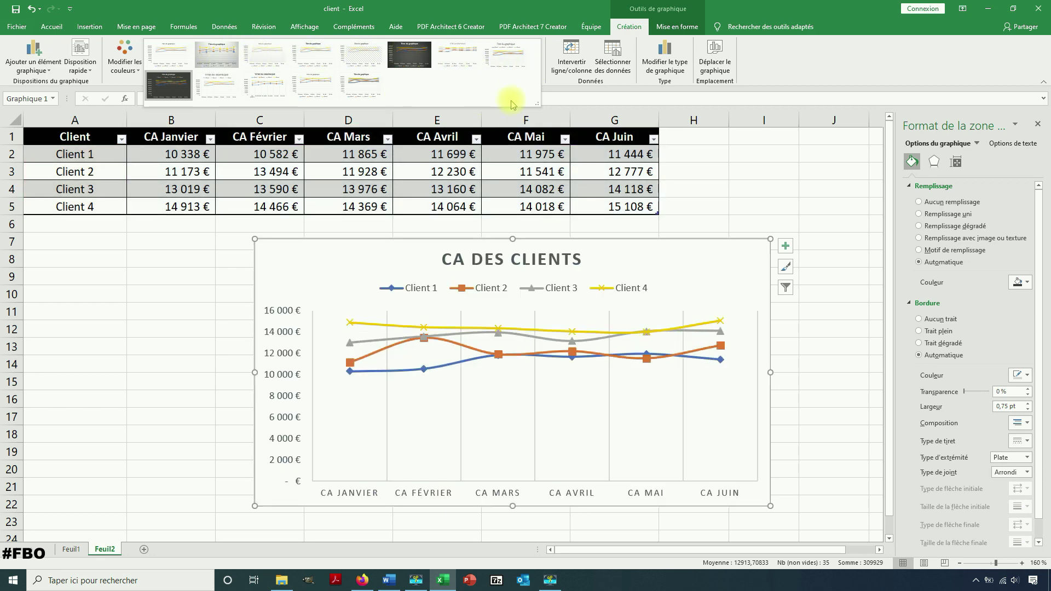
click(168, 85)
click(459, 326)
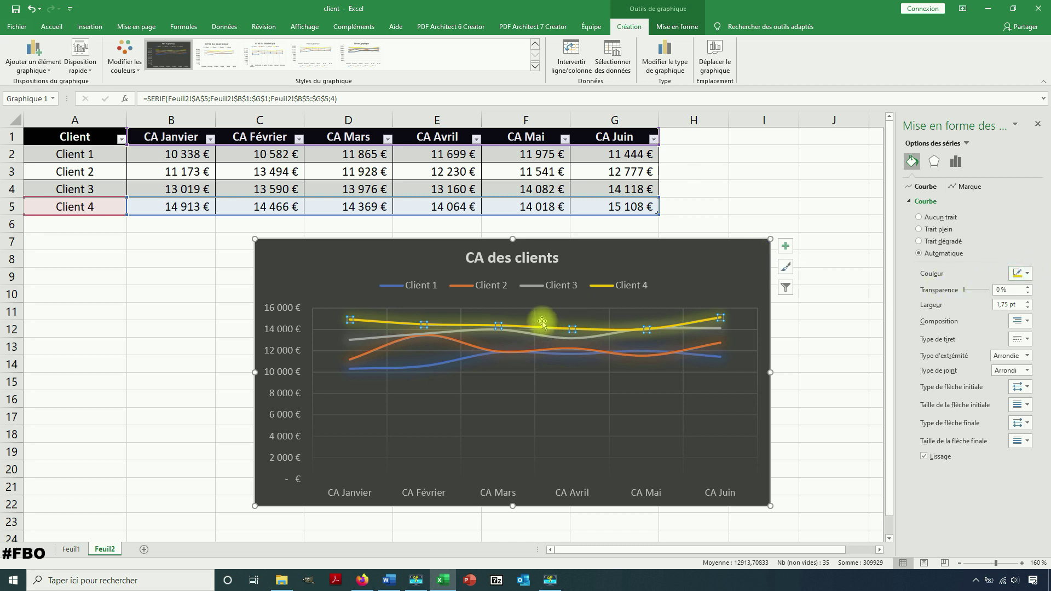
click(1020, 277)
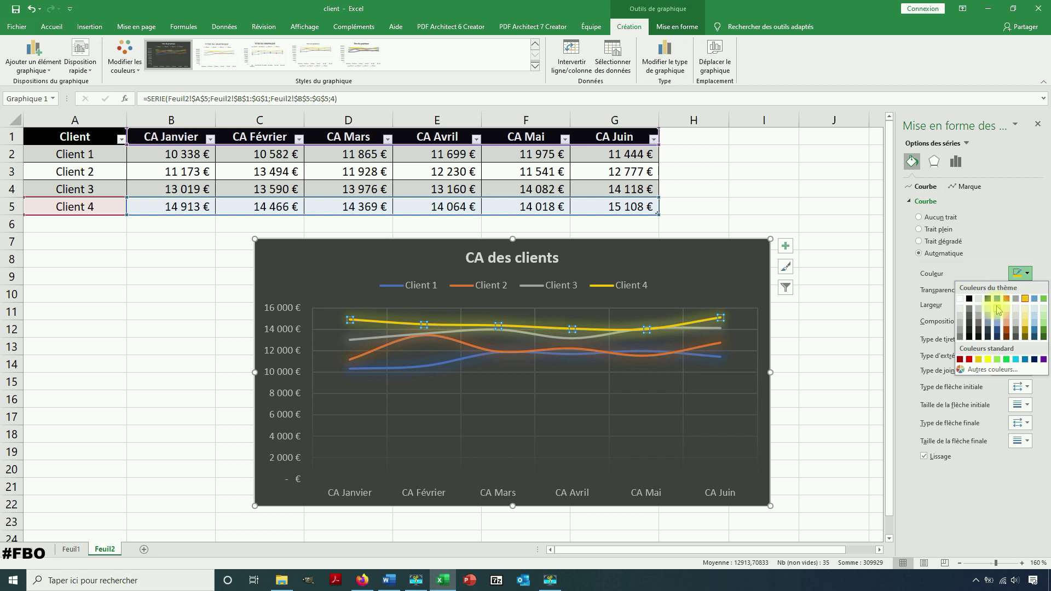
click(969, 359)
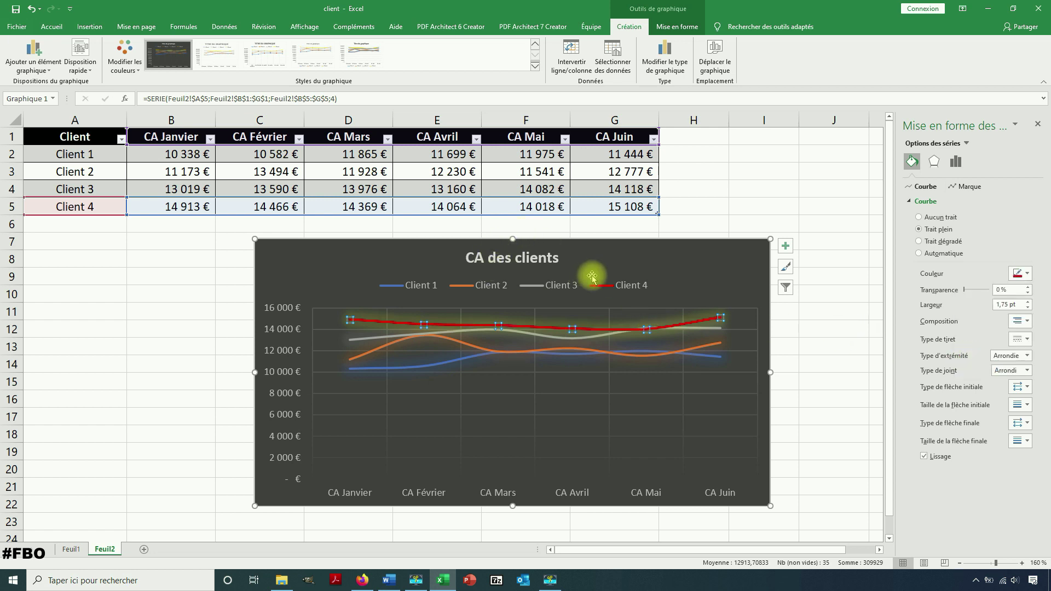
click(32, 8)
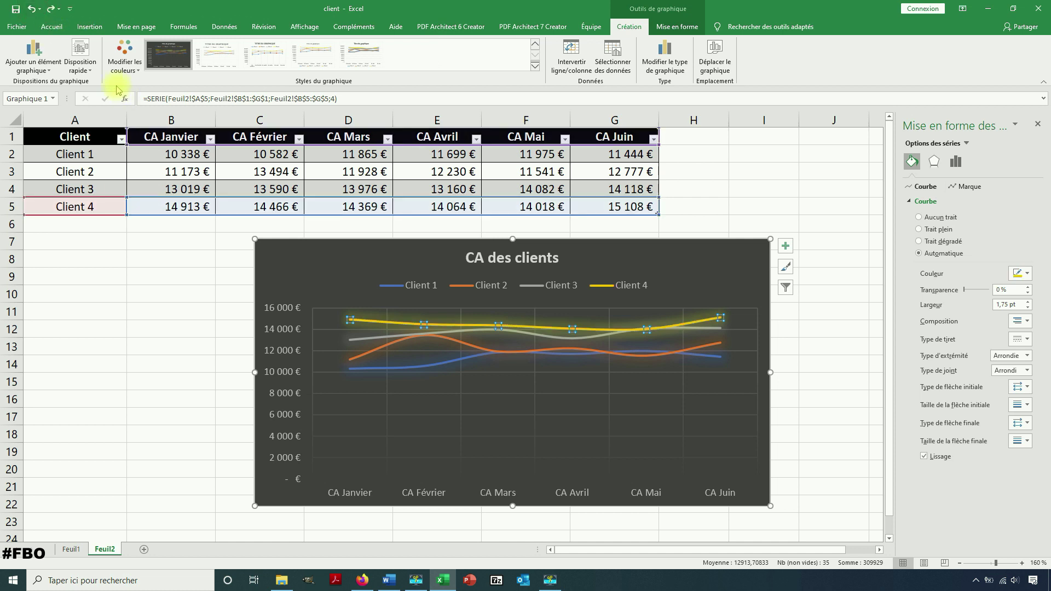
click(283, 257)
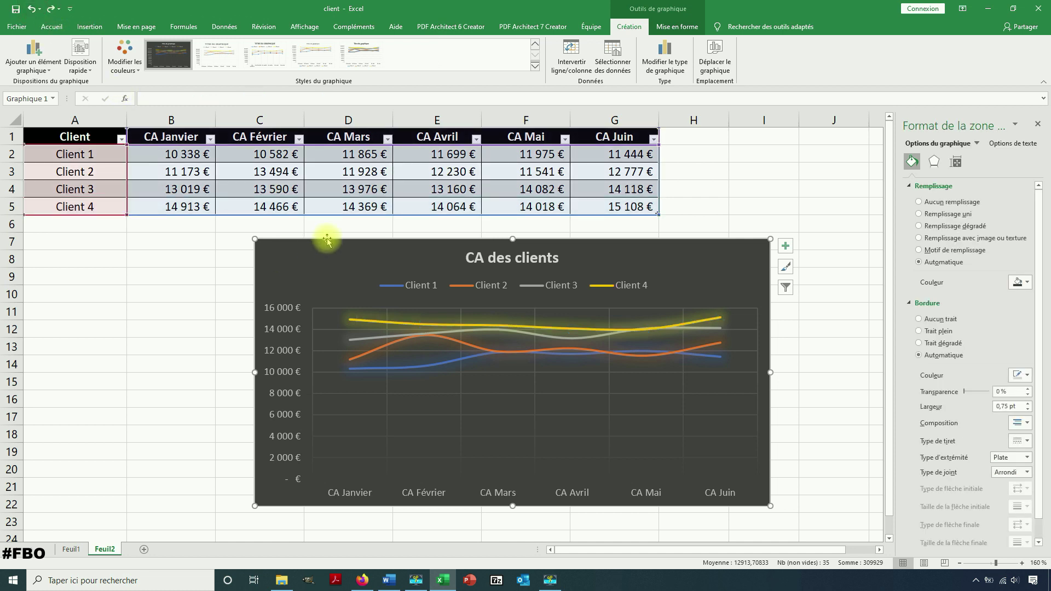
click(82, 72)
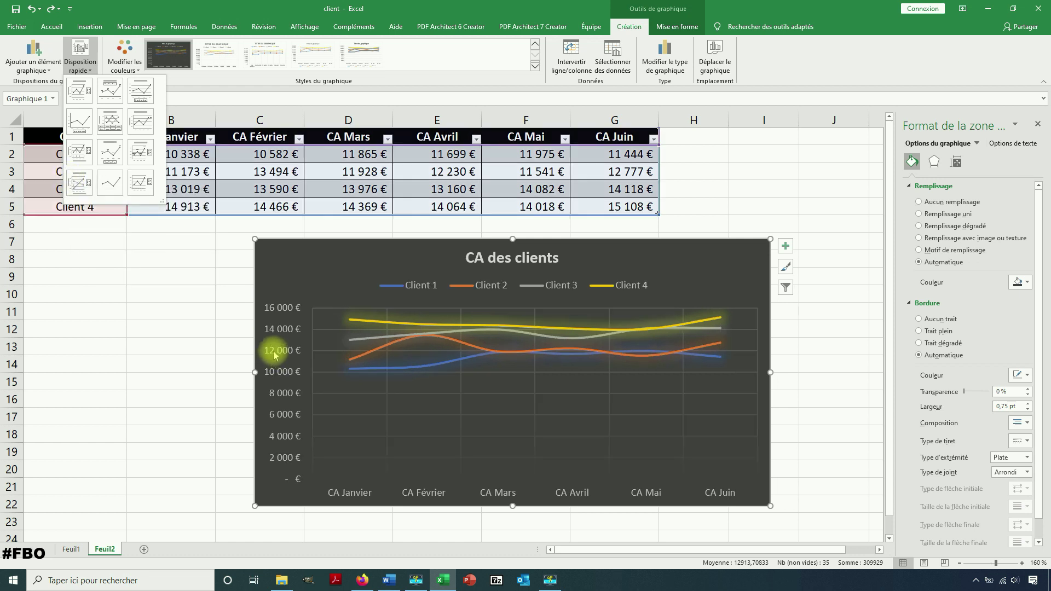
click(204, 90)
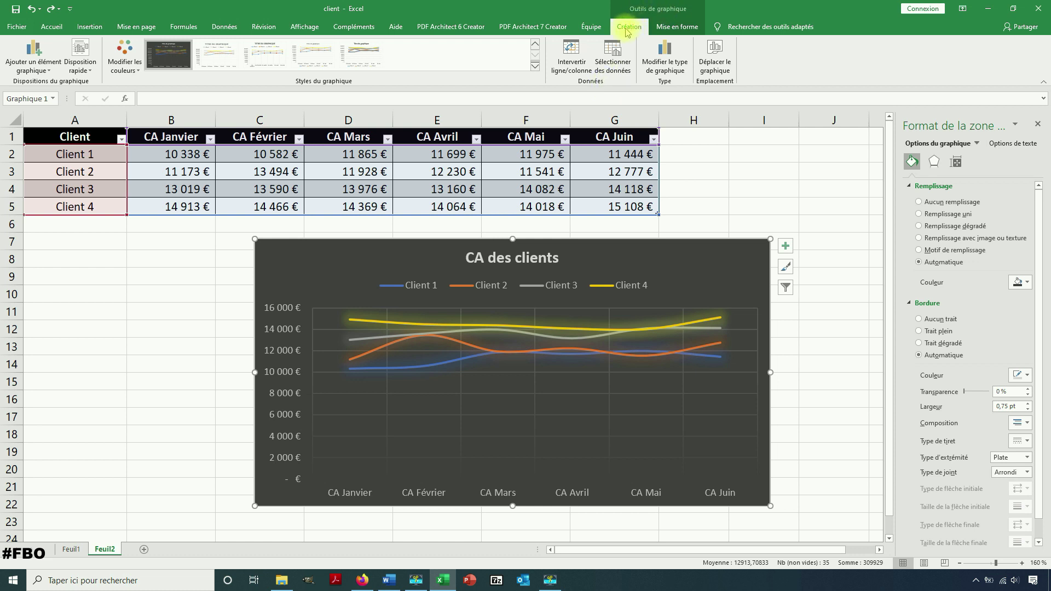
click(669, 28)
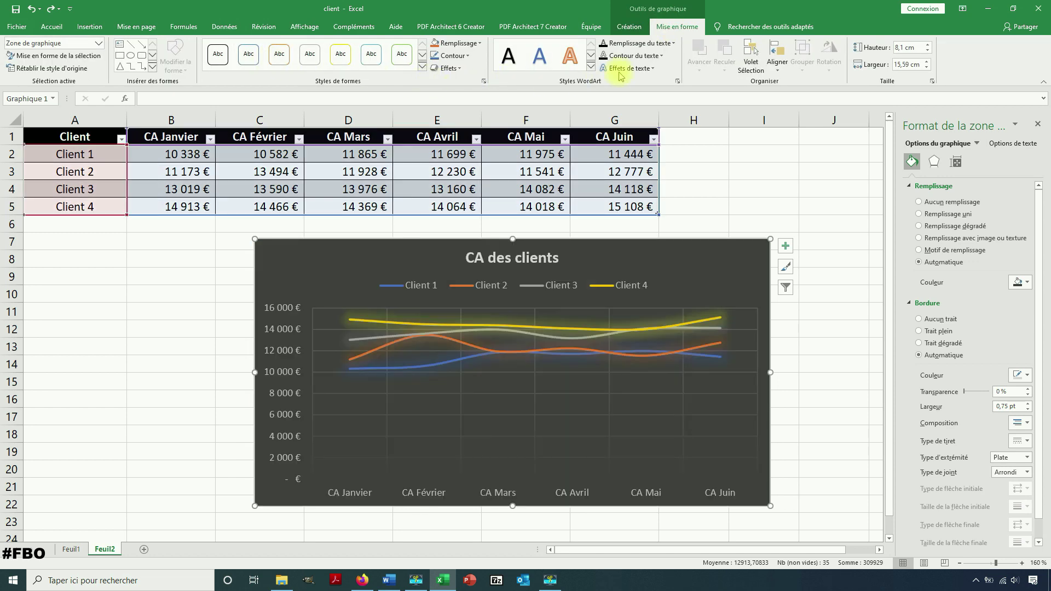
click(422, 69)
click(507, 83)
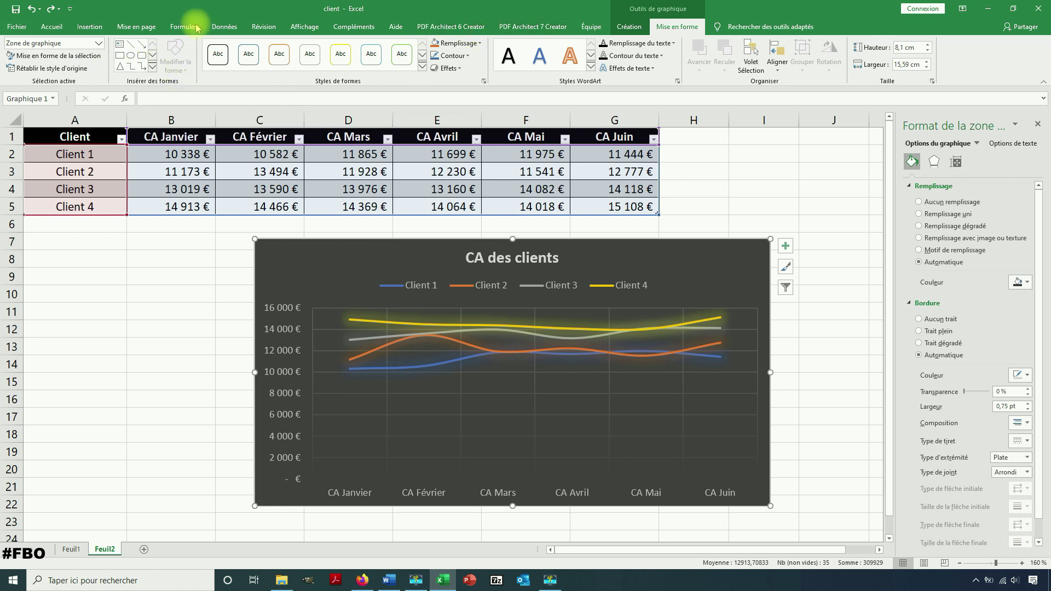
click(629, 27)
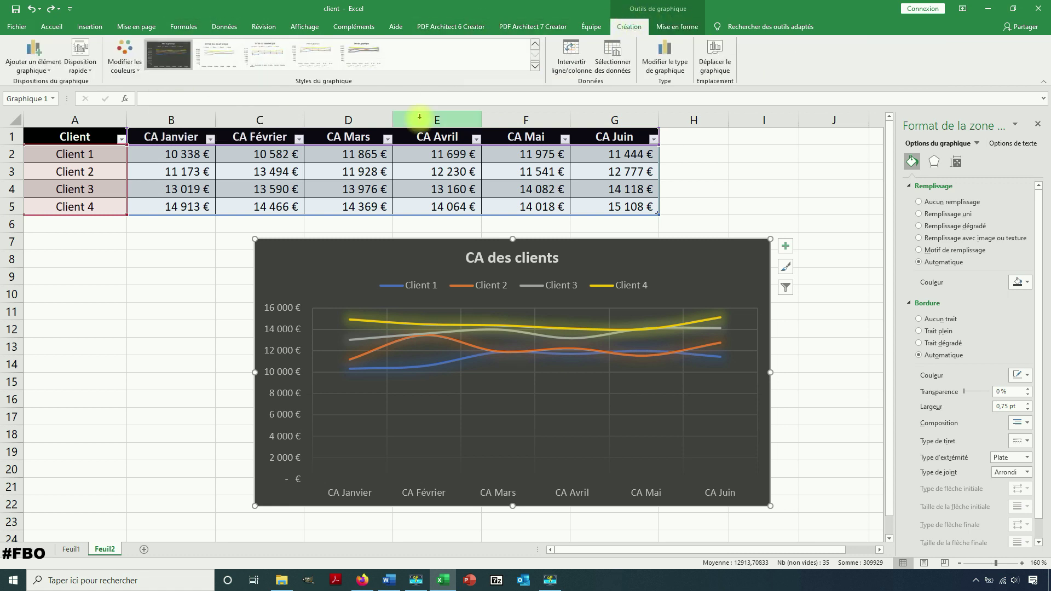
- Add a primary vertical axis title 'Titre de l'axe' to the chart and select its text for editing
click(34, 69)
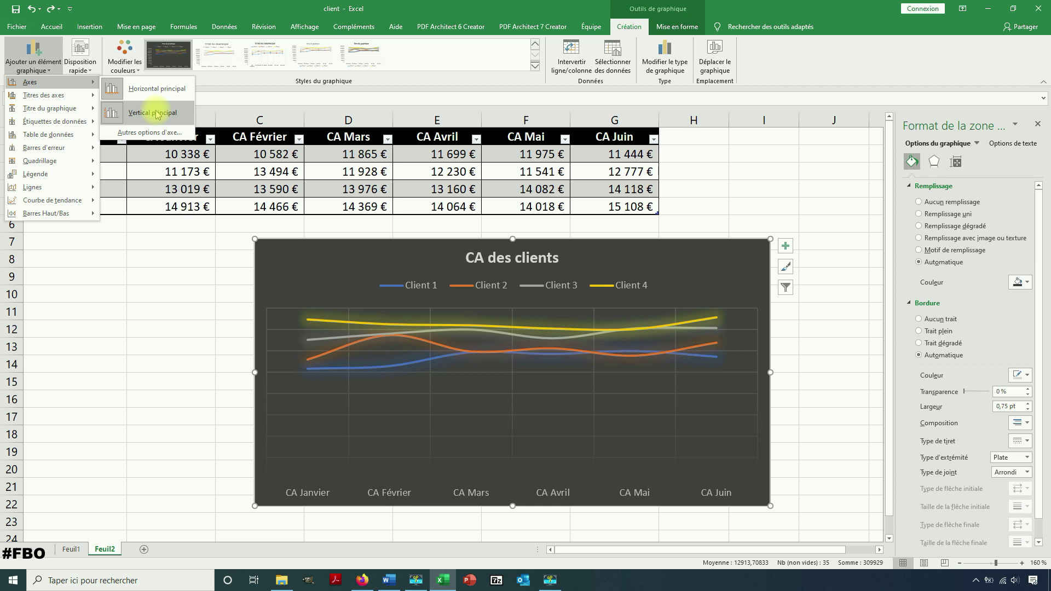
mouse_move(45, 95)
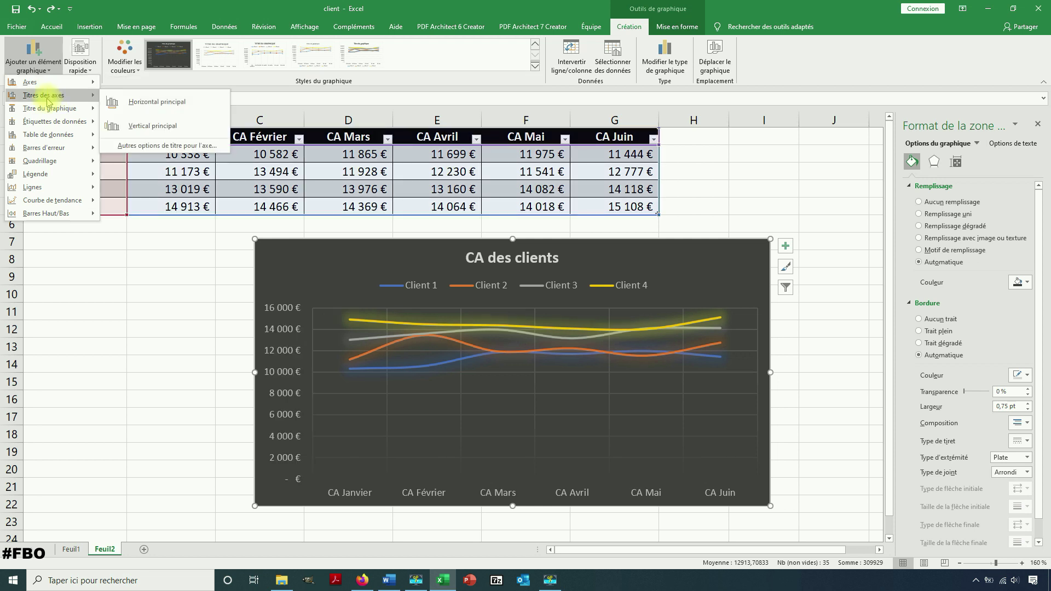
click(152, 125)
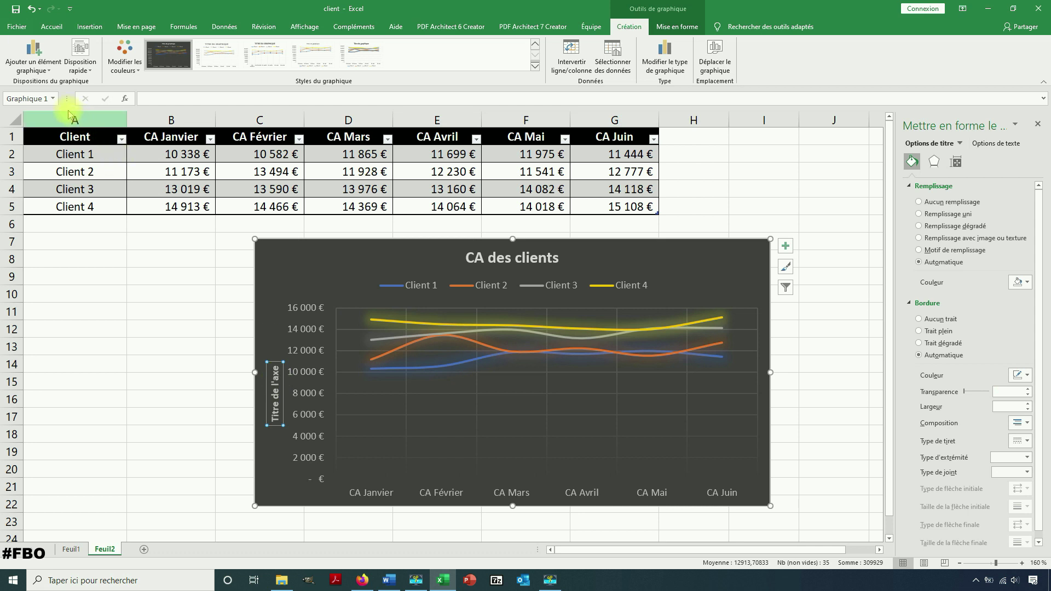
click(275, 403)
double_click(275, 404)
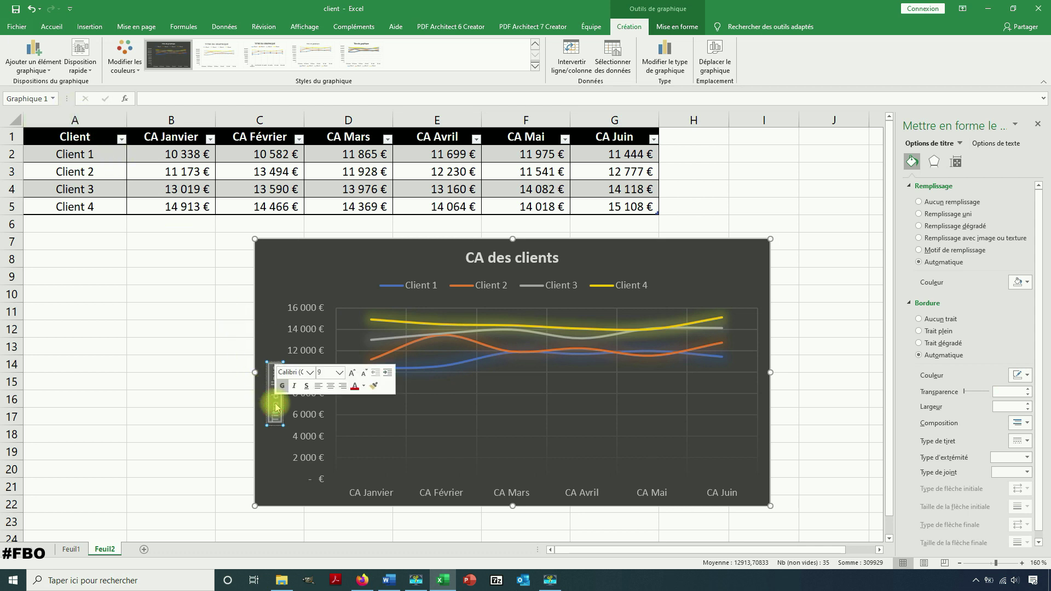
click(33, 58)
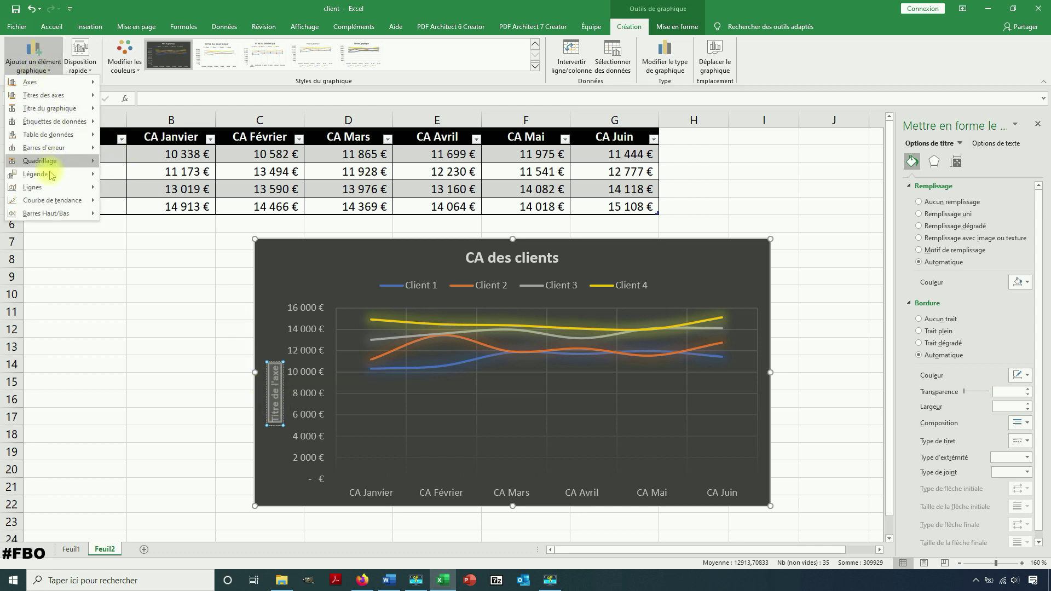
mouse_move(50, 174)
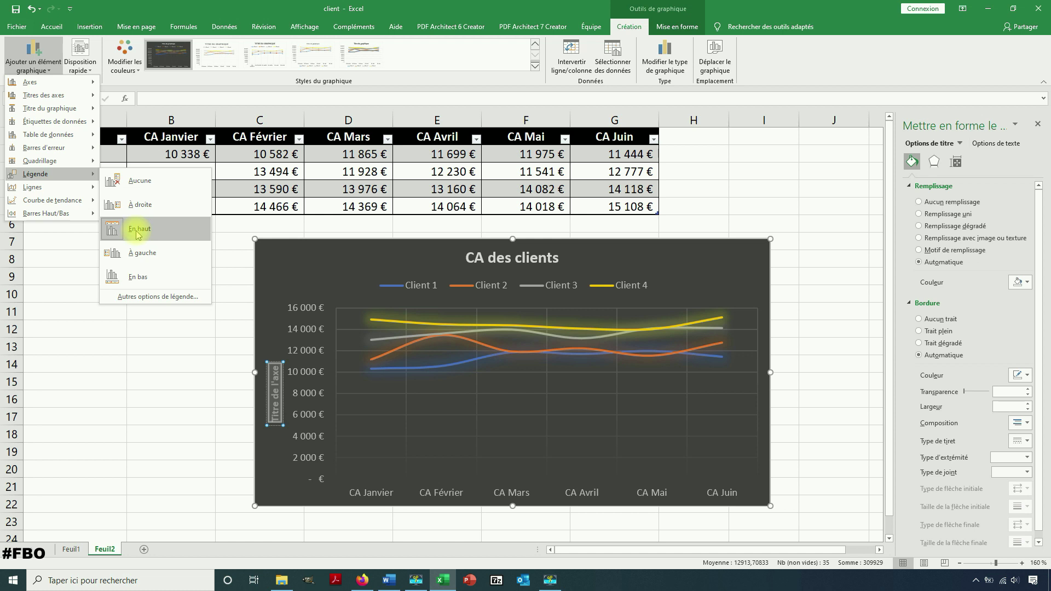
- Choose the Right position for the client legend (Légende > À droite)
click(125, 206)
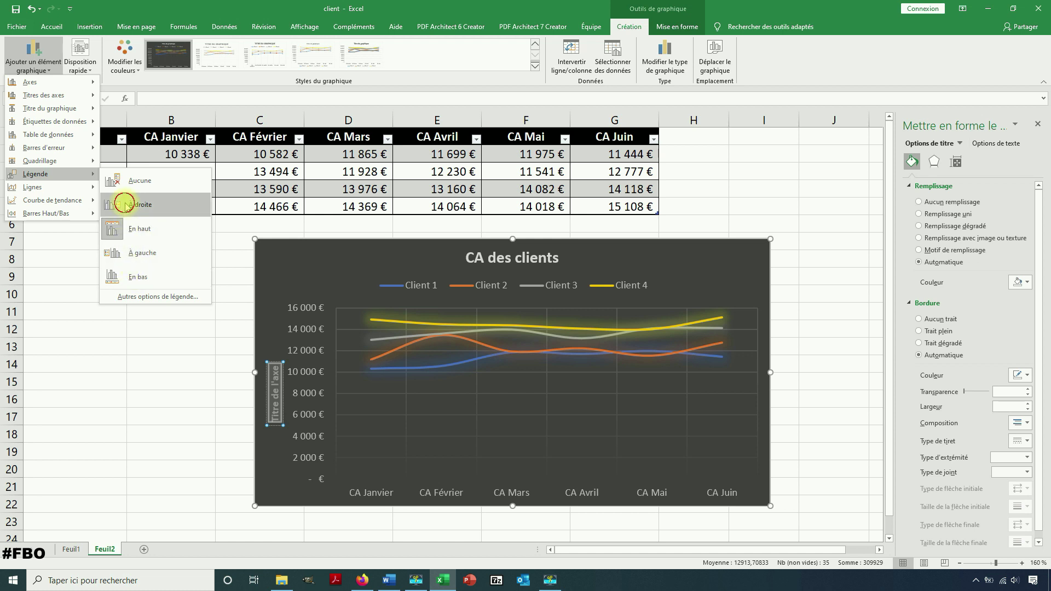